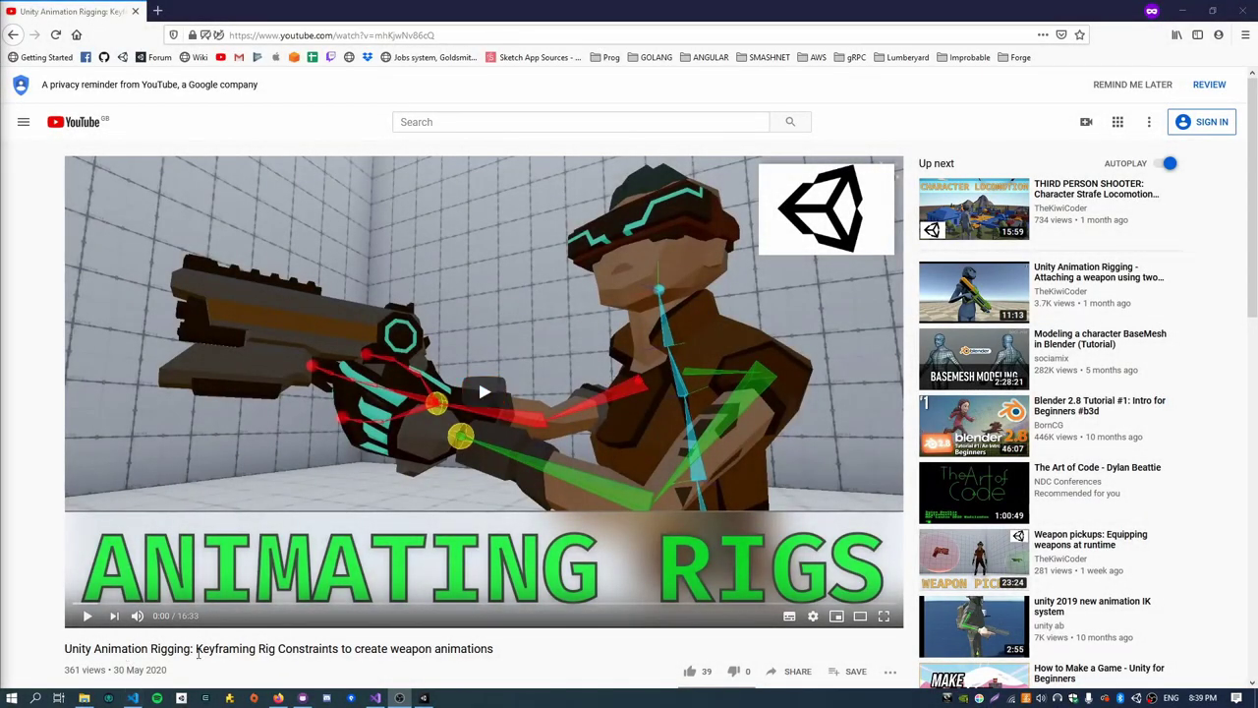
# - Switch to the running Unity game and pick up the rifle from the green sphere, testing its holstering
pyautogui.click(423, 698)
pyautogui.click(512, 547)
pyautogui.press('w')
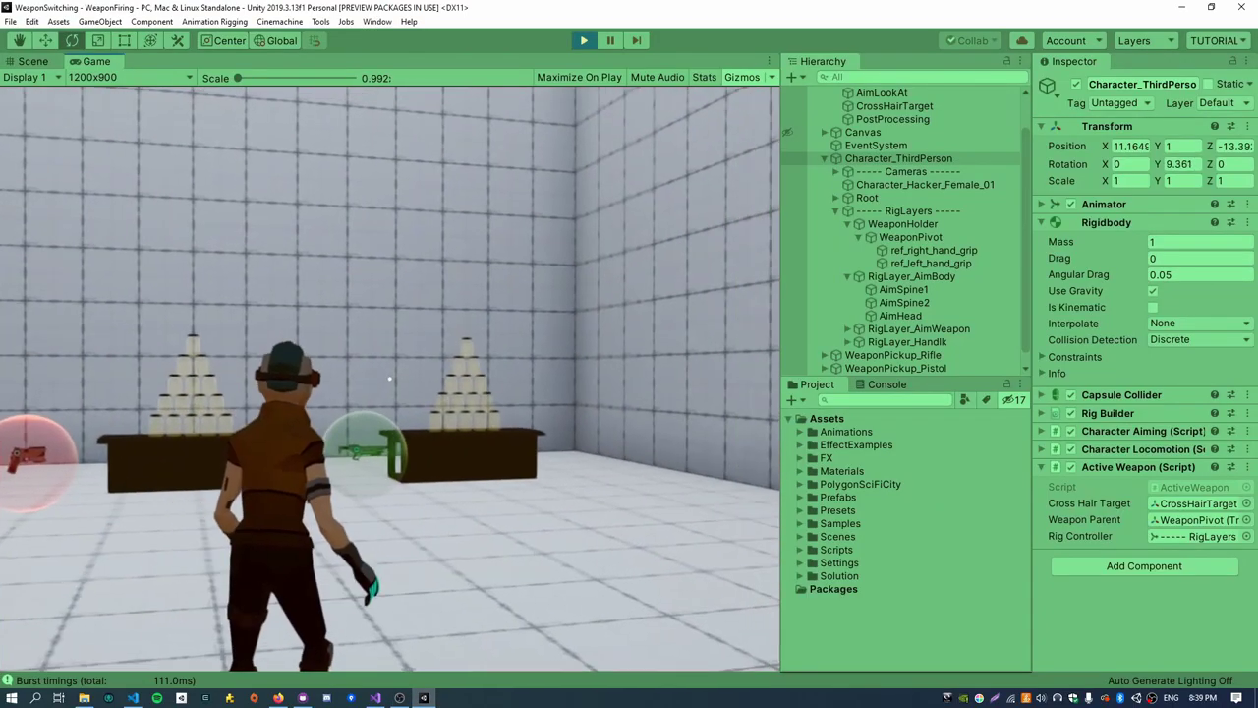
pyautogui.press('a')
pyautogui.press('s')
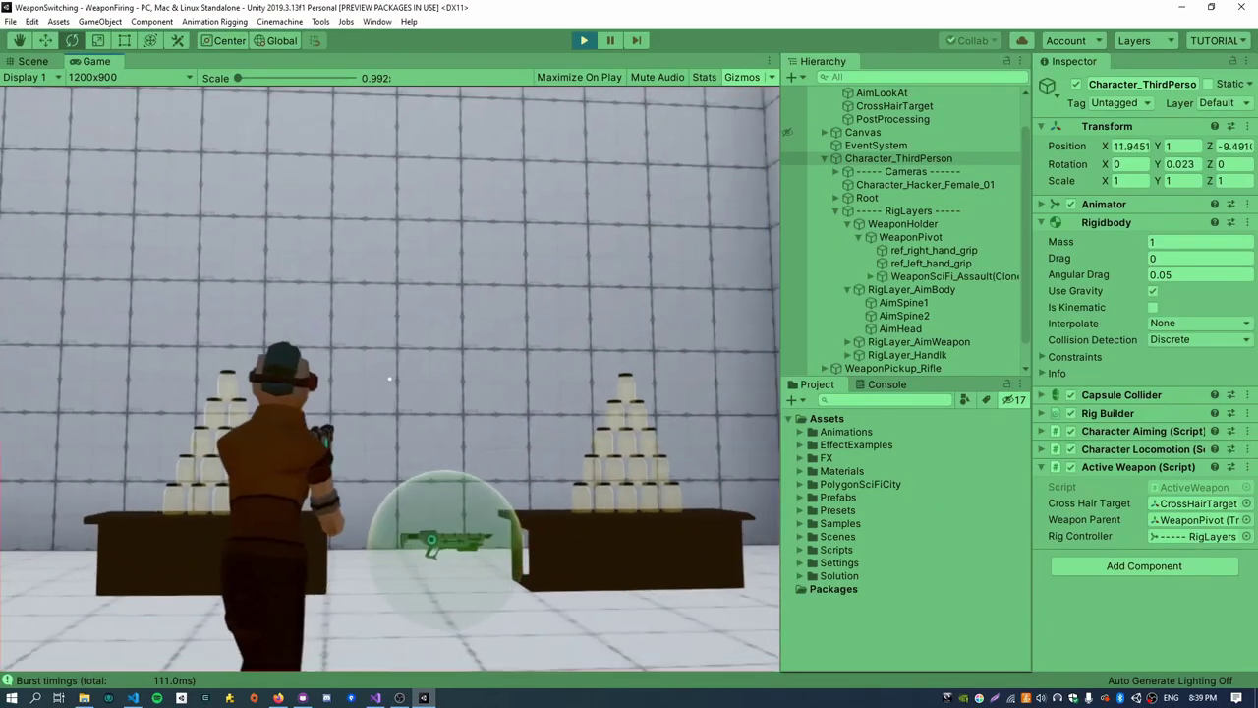
pyautogui.press('x')
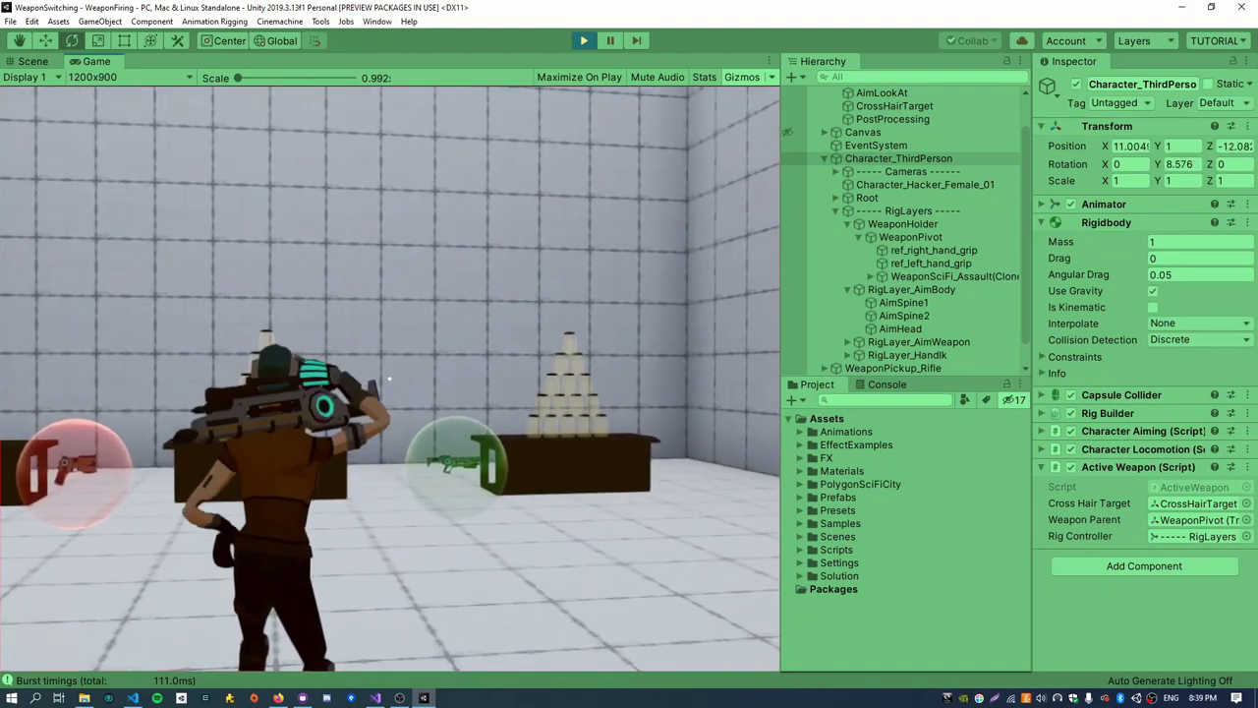
# - Draw the rifle and walk the character into the red sphere to equip the pistol
pyautogui.press('w')
pyautogui.press('d')
pyautogui.press('x')
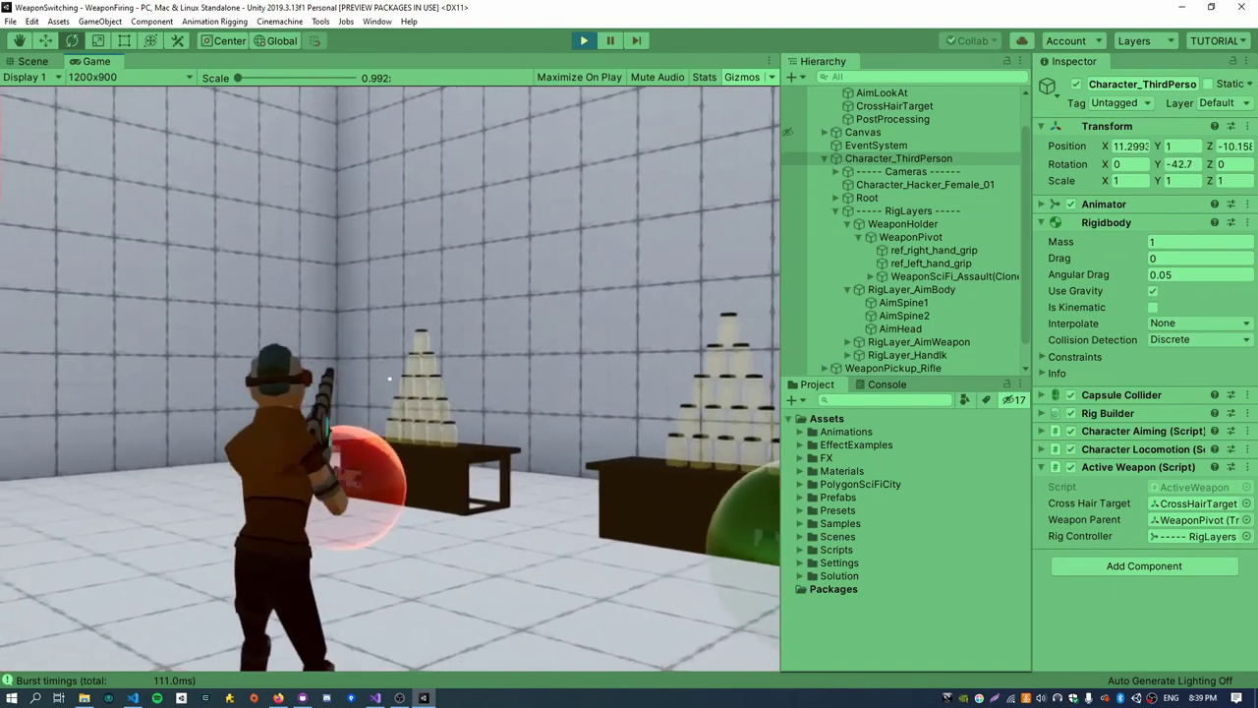
pyautogui.press('w')
pyautogui.press('a')
pyautogui.press('s')
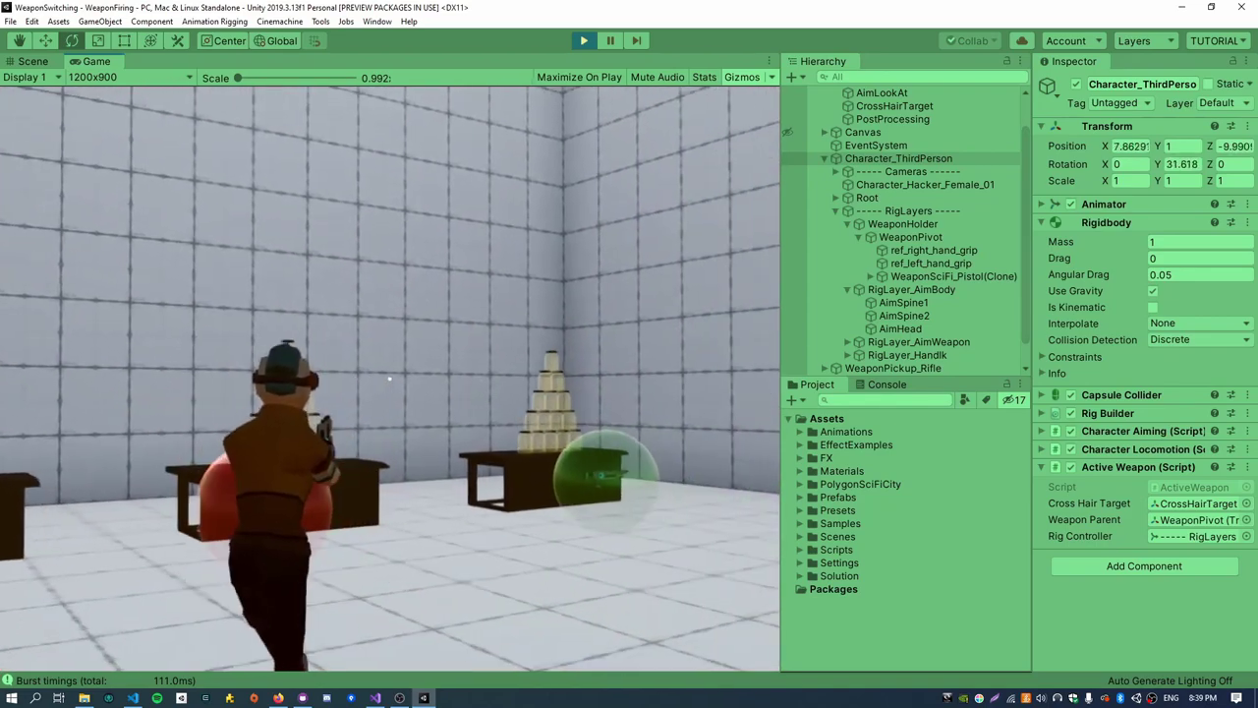
# - Inspect WeaponSciFi_Pistol(Clone) and its WeaponPivot parent while holstering and drawing the pistol
pyautogui.click(961, 276)
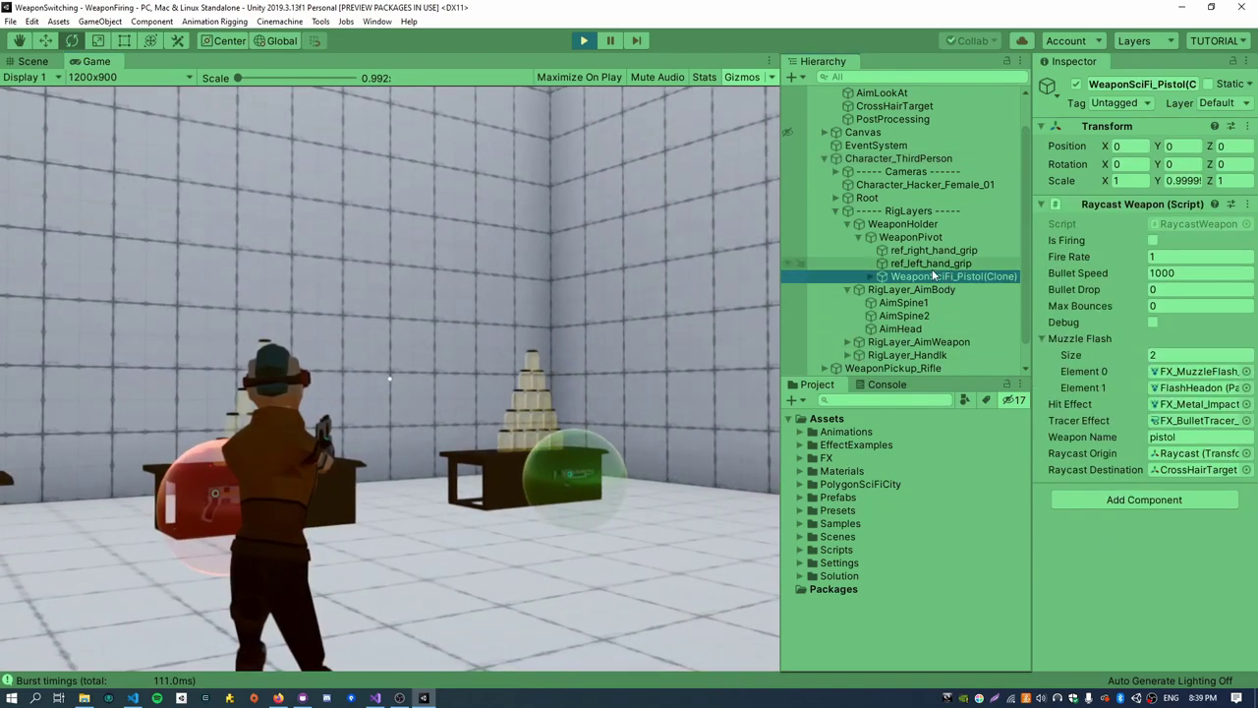
pyautogui.click(904, 238)
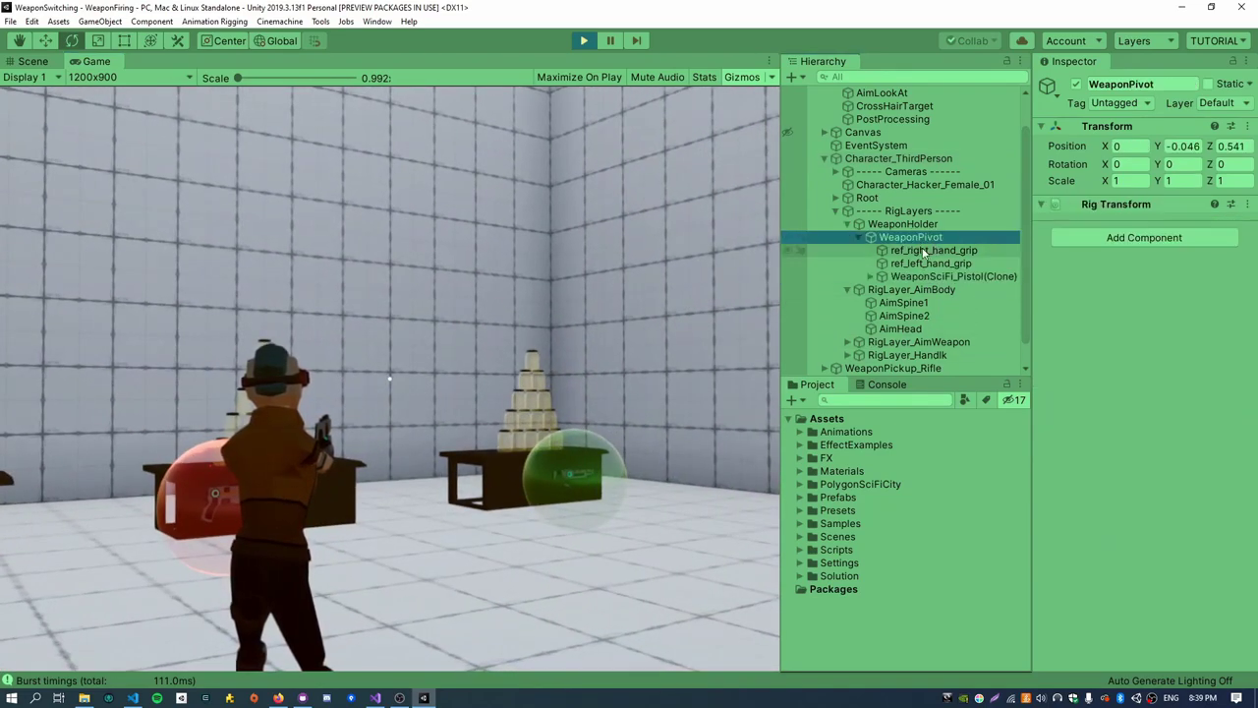
pyautogui.click(389, 379)
pyautogui.press('x')
pyautogui.press('x')
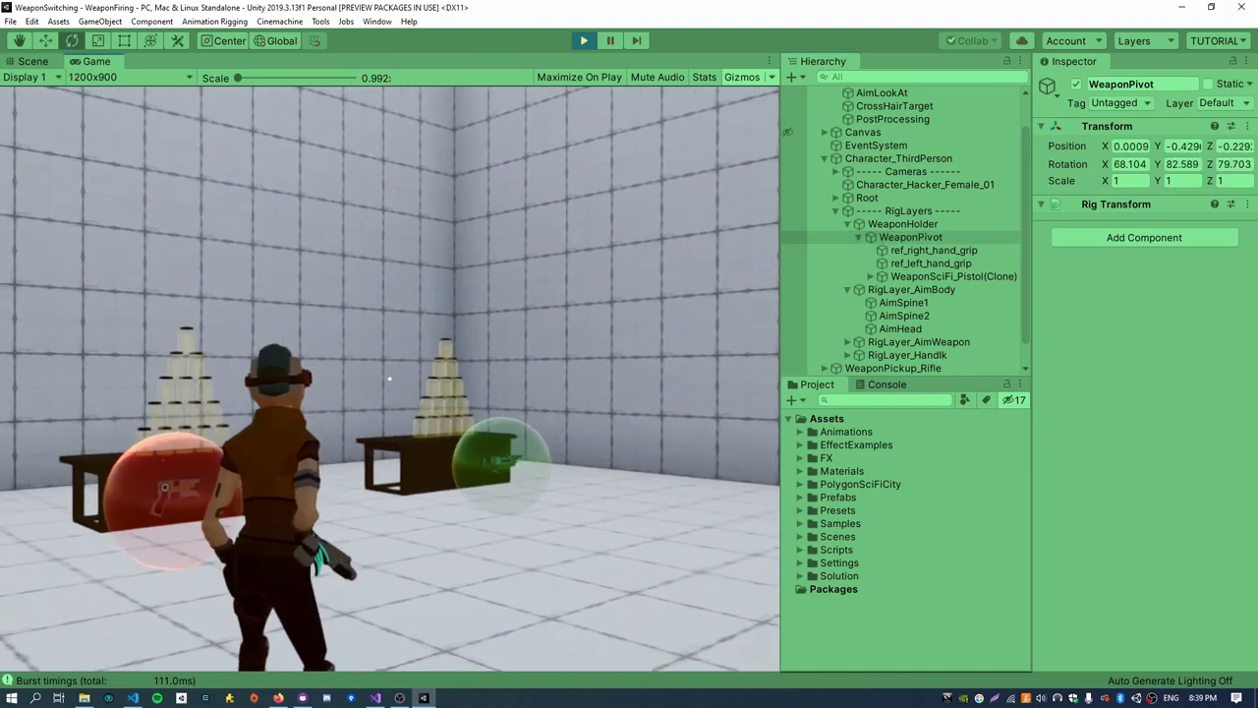
pyautogui.press('d')
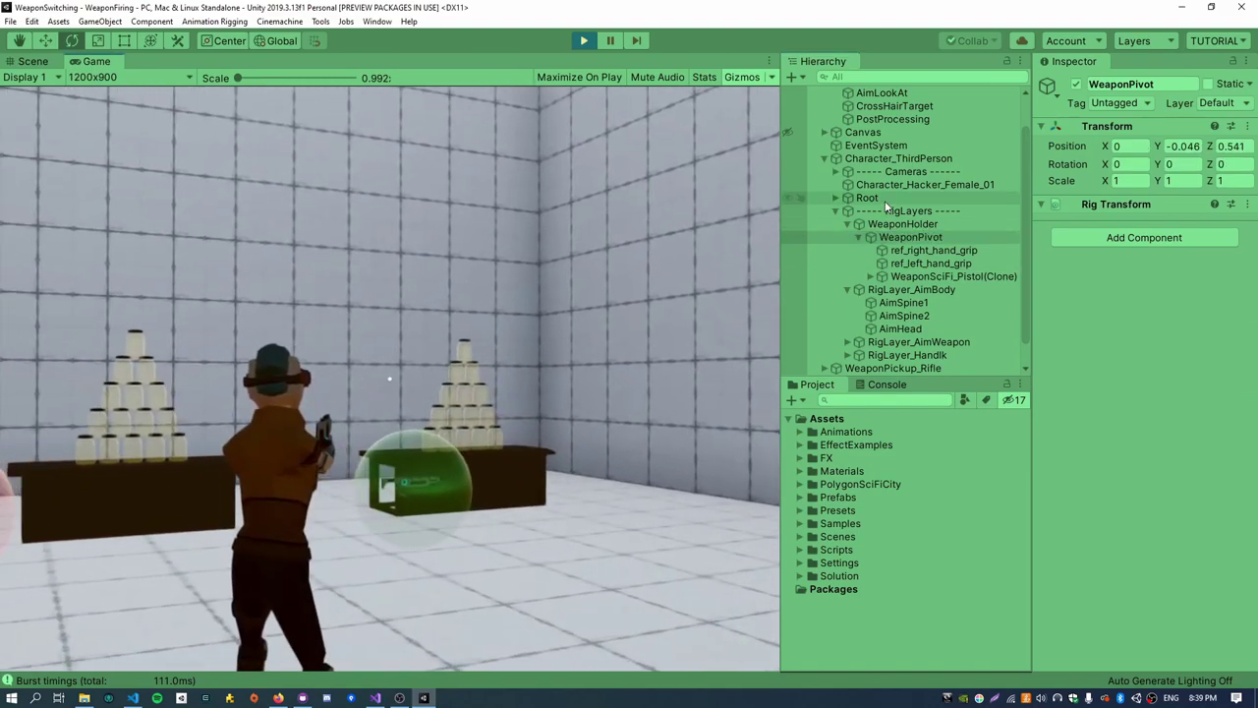
# - Duplicate WeaponSciFi_Pistol(Clone) under WeaponPivot and equip the rifle from the green pickup
pyautogui.click(947, 276)
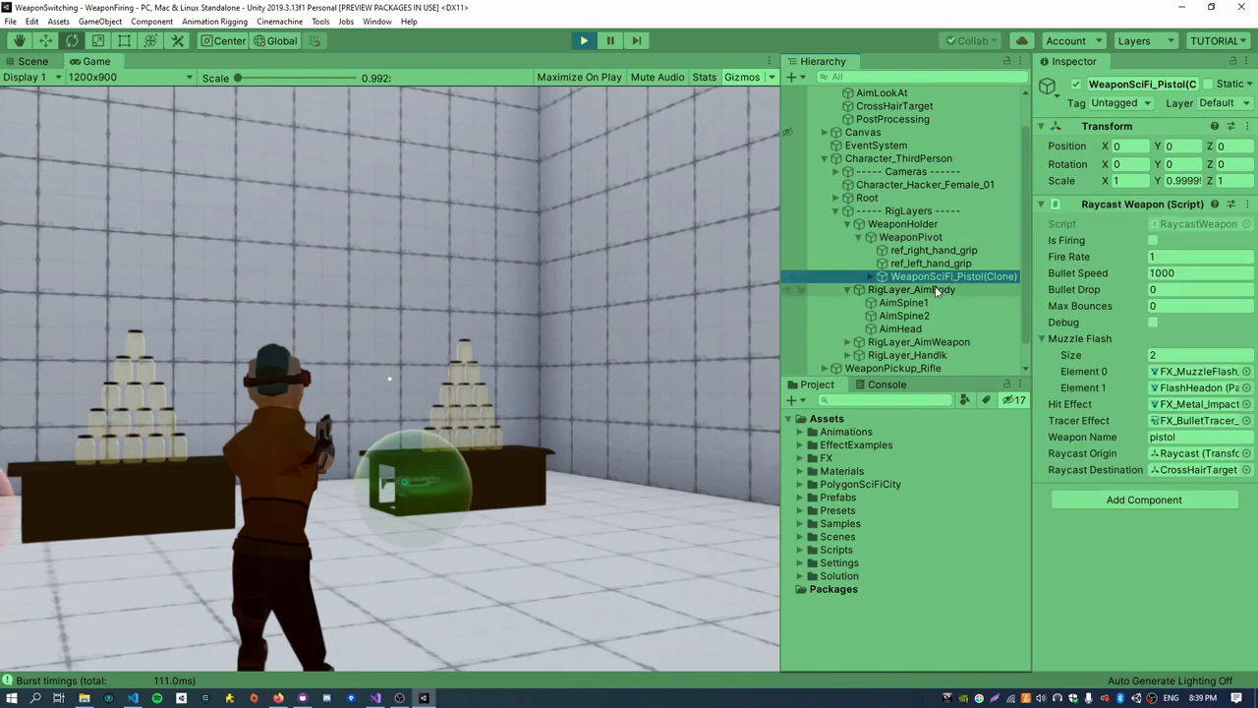
pyautogui.hotkey('ctrl', 'd')
pyautogui.click(452, 475)
pyautogui.press('w')
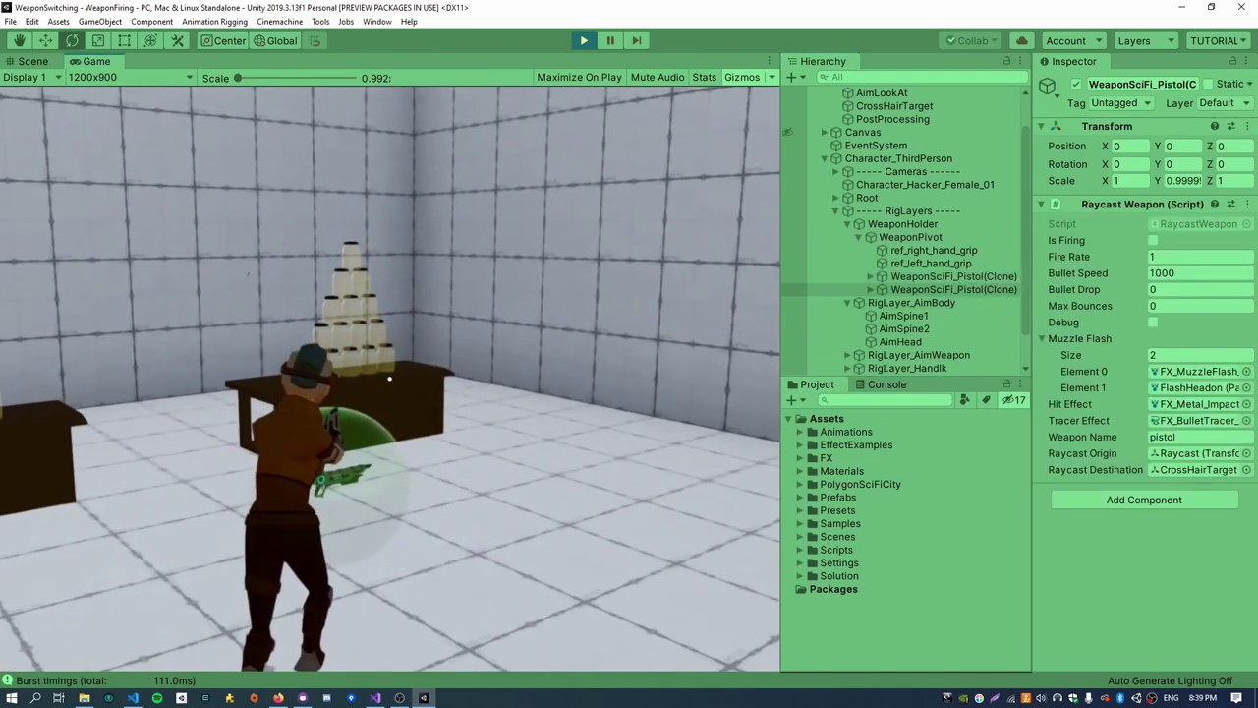
pyautogui.press('s')
pyautogui.press('Escape')
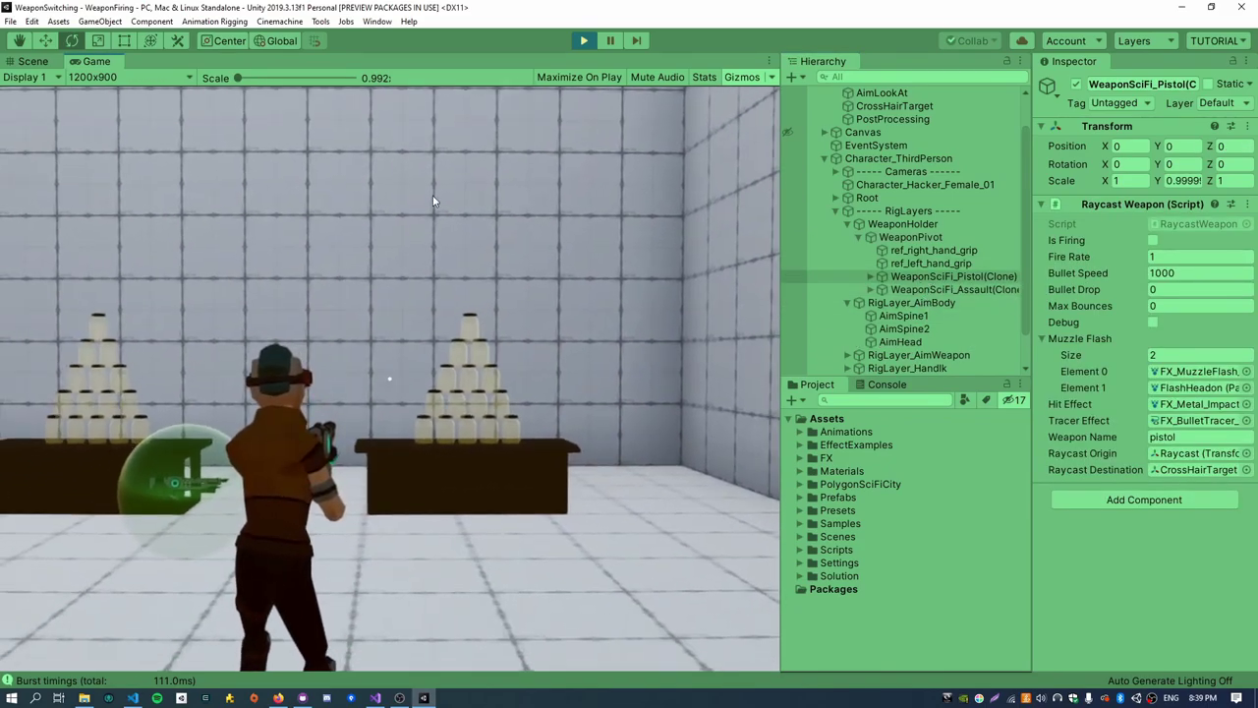
# - Place the pistol clone at the character's hip in the Scene view, at about position -0.014, -0.363, -0.455 and rotation 66.9, 42.9, 46.3
pyautogui.click(22, 61)
pyautogui.press('w')
pyautogui.moveTo(429, 335); pyautogui.dragTo(324, 349, button='right')
pyautogui.press('w')
pyautogui.press('w')
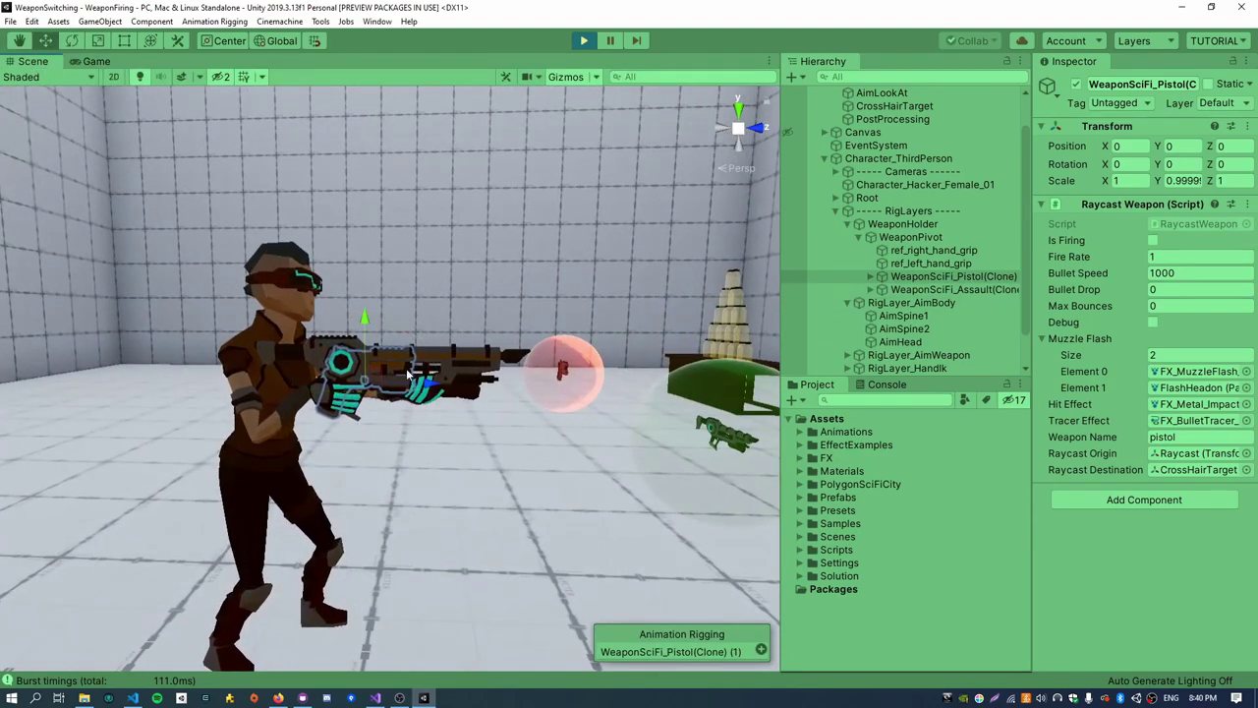
pyautogui.moveTo(374, 370); pyautogui.dragTo(252, 484)
pyautogui.moveTo(290, 520); pyautogui.dragTo(291, 533, button='right')
pyautogui.keyDown('alt'); pyautogui.moveTo(291, 536); pyautogui.dragTo(557, 511); pyautogui.keyUp('alt')
pyautogui.press('e')
pyautogui.press('d')
pyautogui.moveTo(556, 511); pyautogui.dragTo(556, 494, button='right')
pyautogui.press('s')
pyautogui.keyDown('alt'); pyautogui.moveTo(555, 494); pyautogui.dragTo(580, 486); pyautogui.keyUp('alt')
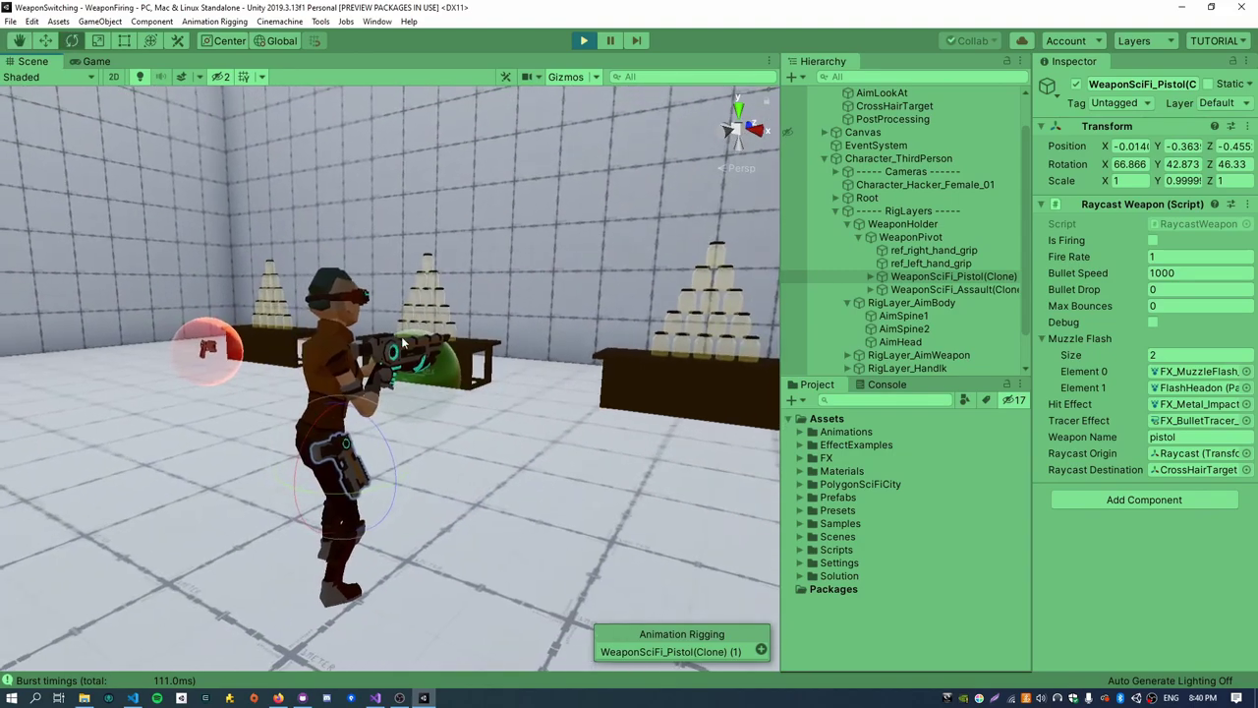
# - Return to the Game view and inspect the rifle clone, the pistol clone and their WeaponPivot parent
pyautogui.click(95, 61)
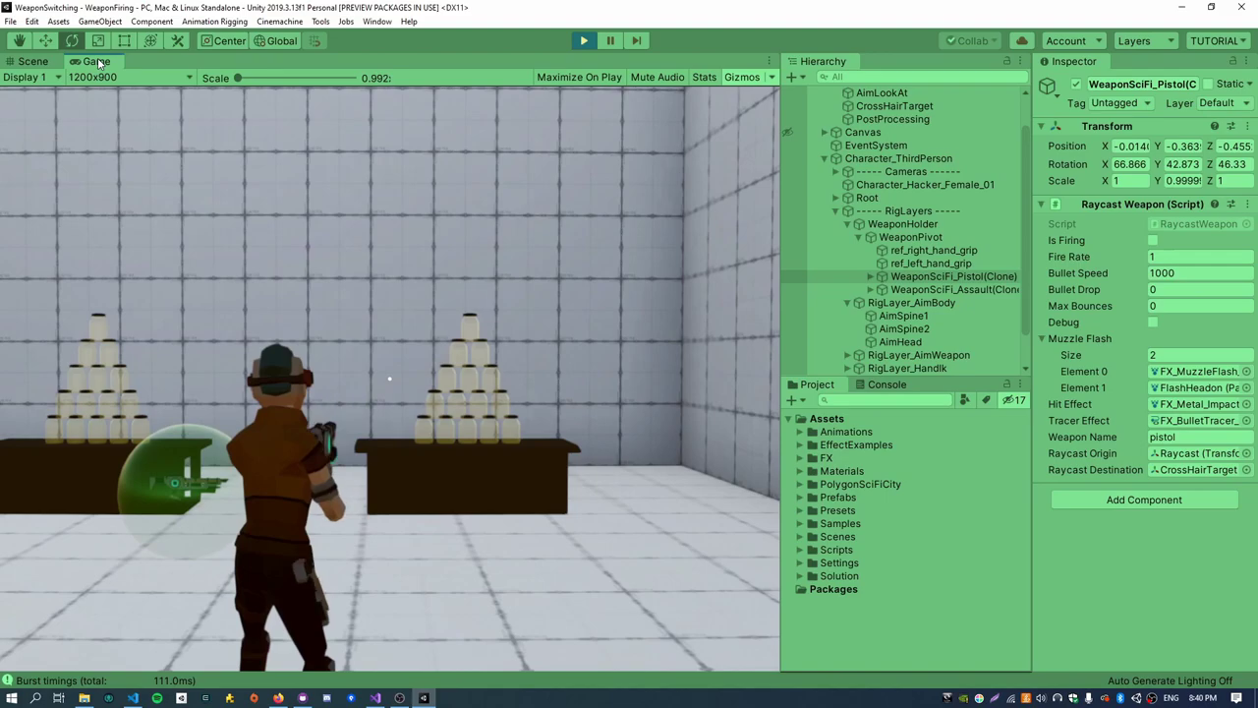
pyautogui.click(942, 291)
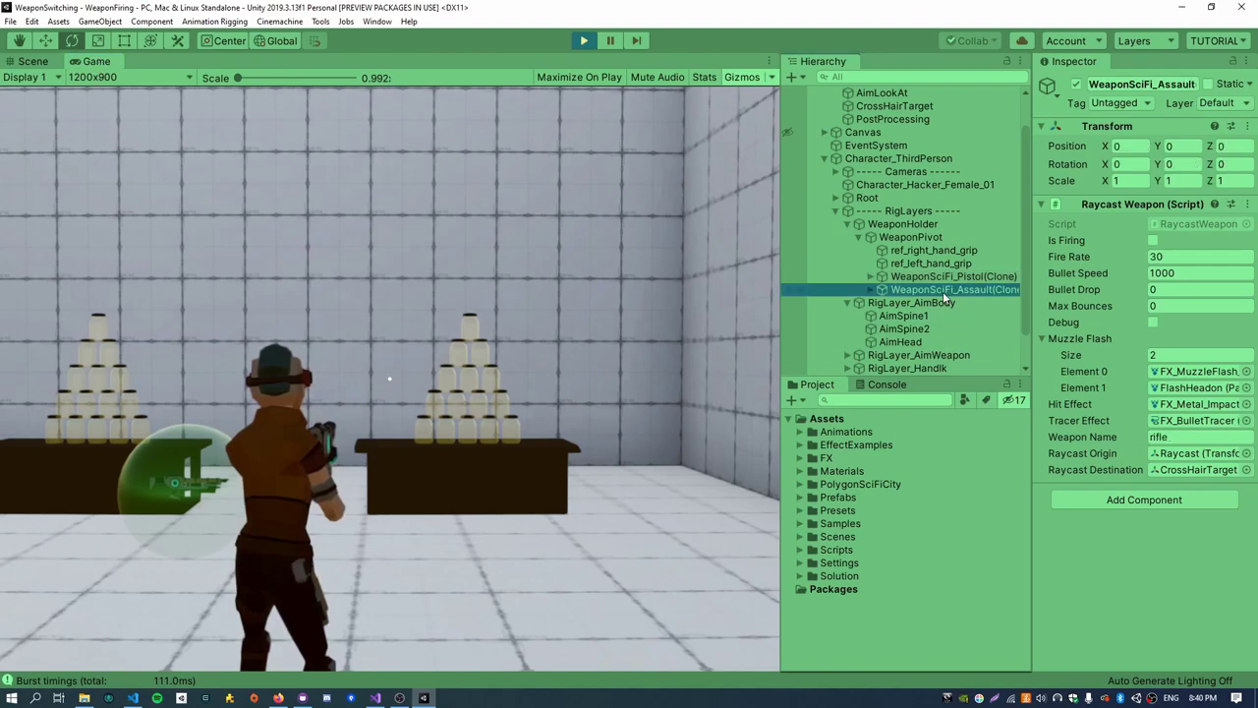
pyautogui.click(938, 277)
pyautogui.click(902, 237)
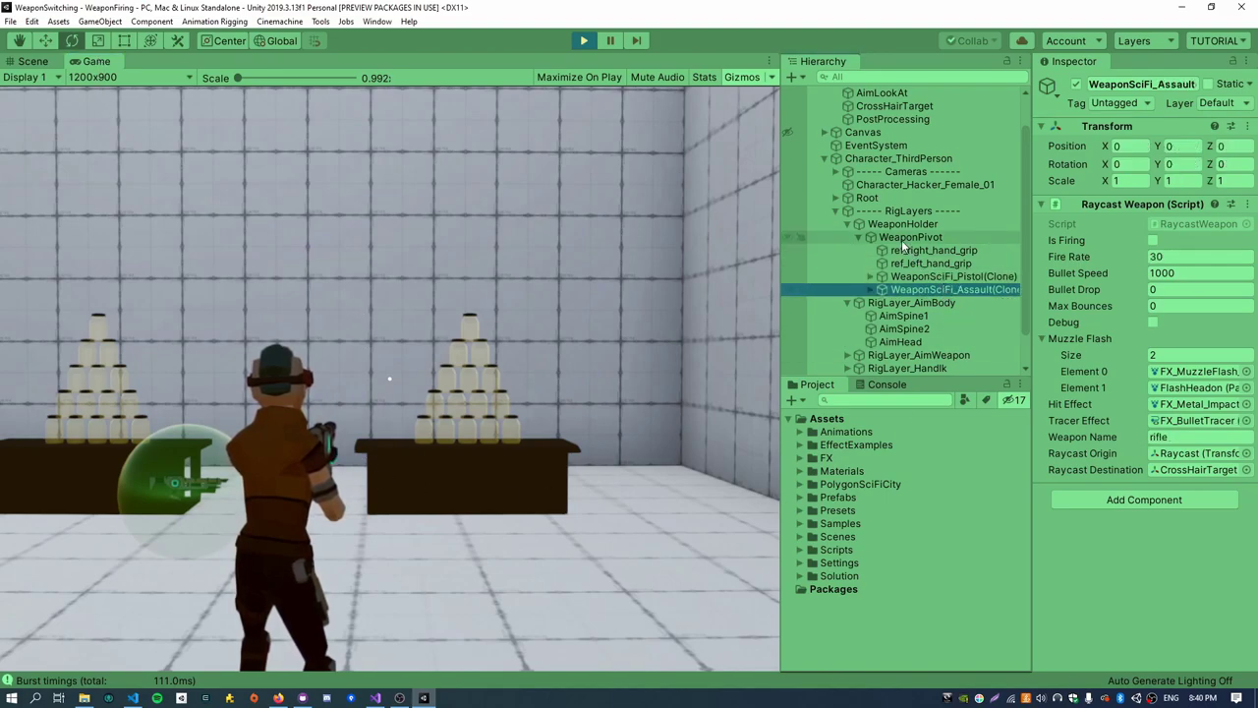
pyautogui.scroll(-2, 936, 274)
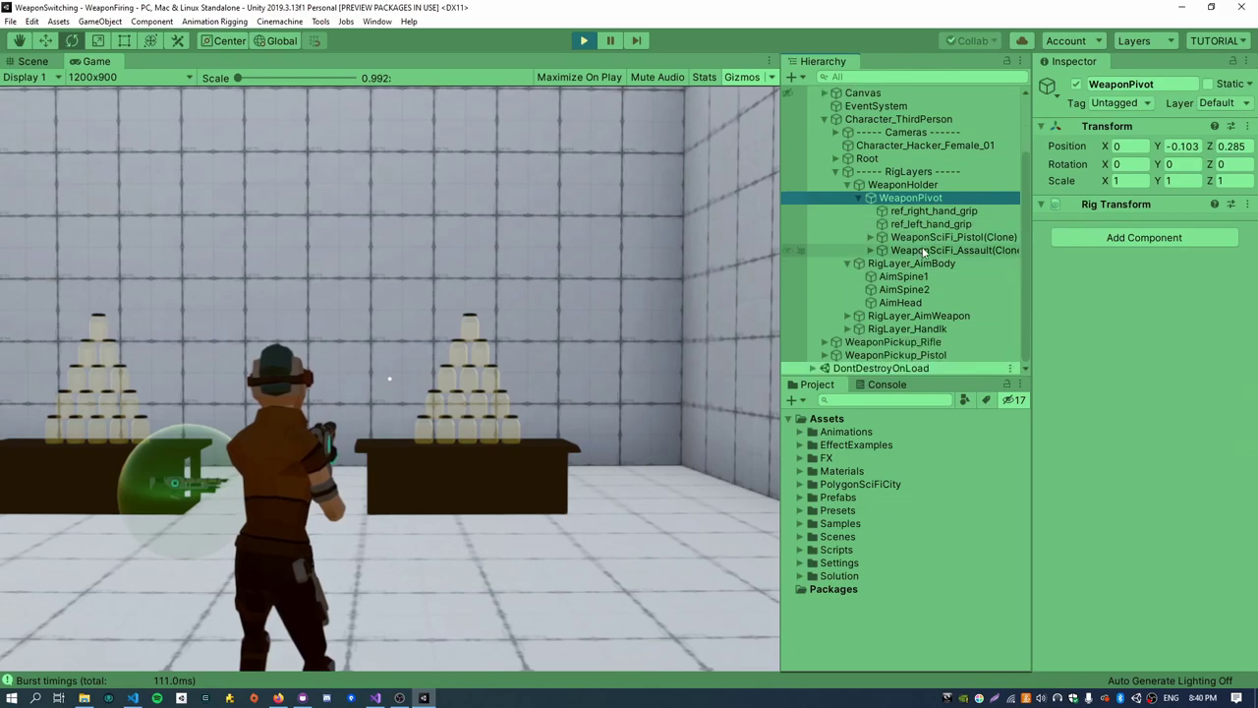
# - Reparent the pistol clone from WeaponPivot to RigLayer_AimBody and test holstering and drawing the rifle
pyautogui.moveTo(925, 240)
pyautogui.mouseDown()
pyautogui.moveTo(909, 273)
pyautogui.moveTo(915, 306)
pyautogui.mouseUp()
pyautogui.click(558, 381)
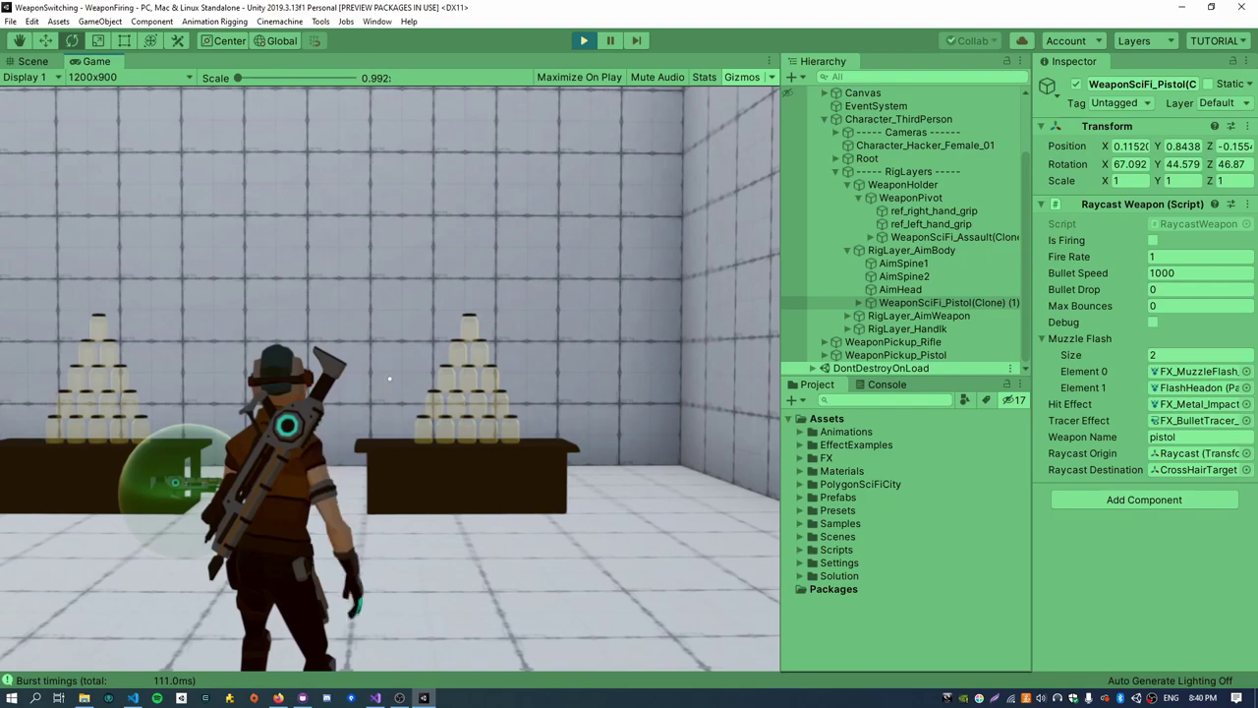
pyautogui.press('x')
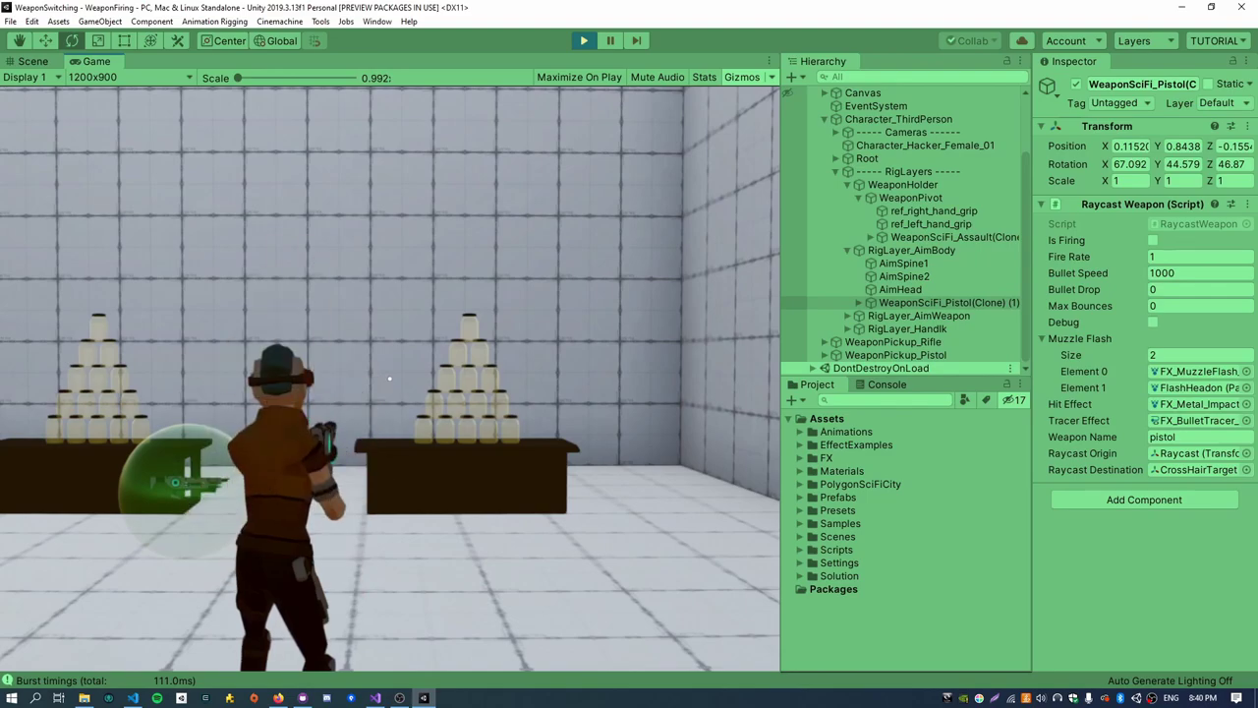
pyautogui.press('Escape')
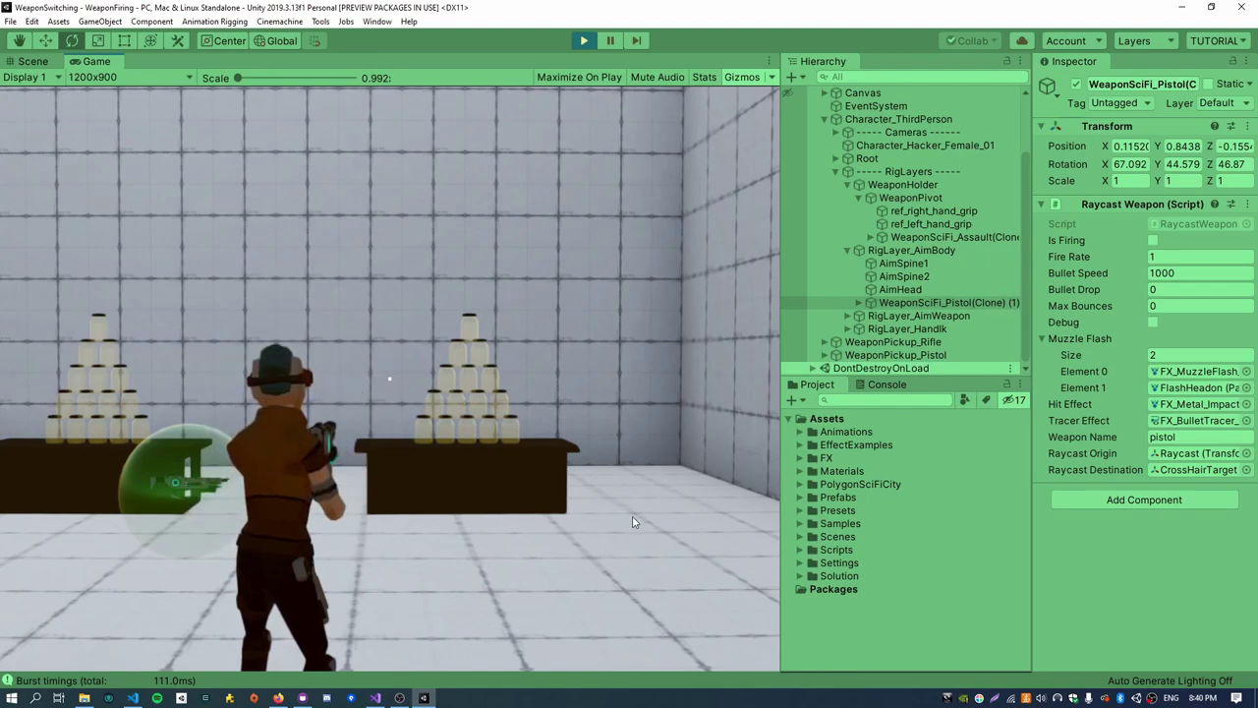
# - Move the pistol clone back under WeaponPivot and the rifle clone under RigLayer_AimBody, and compare the two objects
pyautogui.moveTo(923, 305)
pyautogui.mouseDown()
pyautogui.moveTo(926, 232)
pyautogui.moveTo(920, 305)
pyautogui.mouseUp()
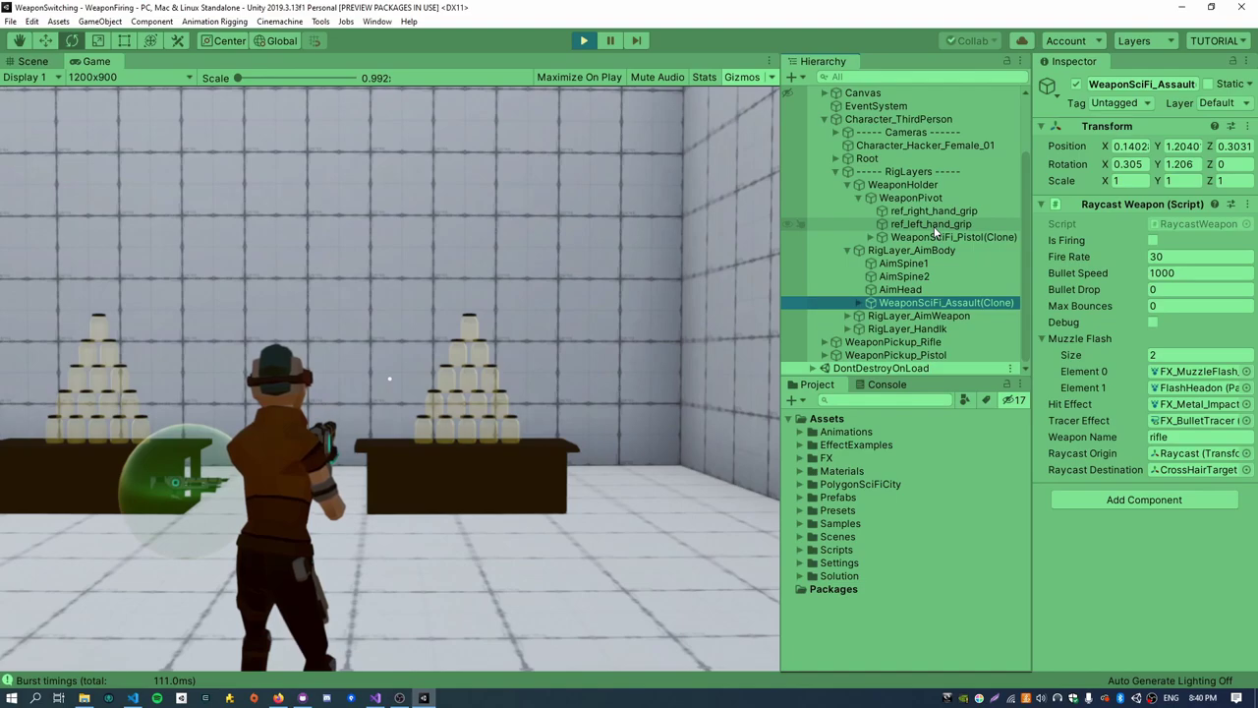
pyautogui.click(936, 238)
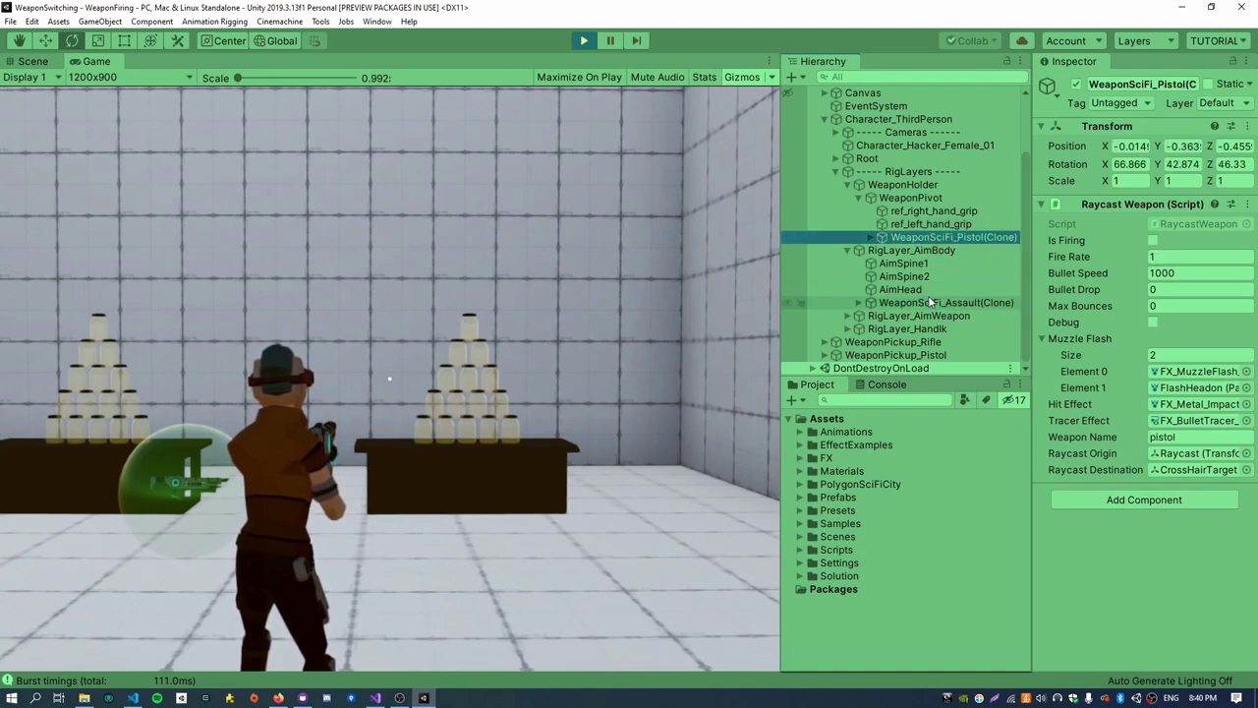
pyautogui.click(943, 303)
pyautogui.click(927, 237)
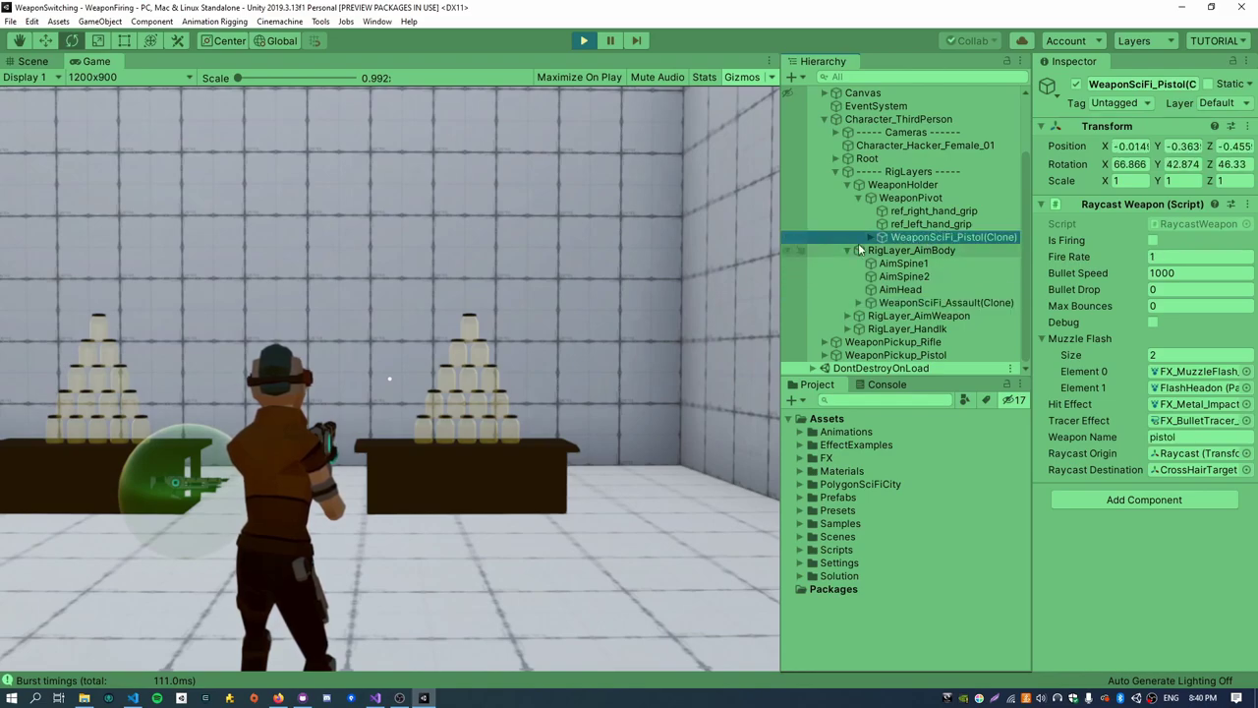
# - Exit play mode and create an empty child object named PrimaryWeapon under RigLayer_AimWeapon
pyautogui.click(581, 43)
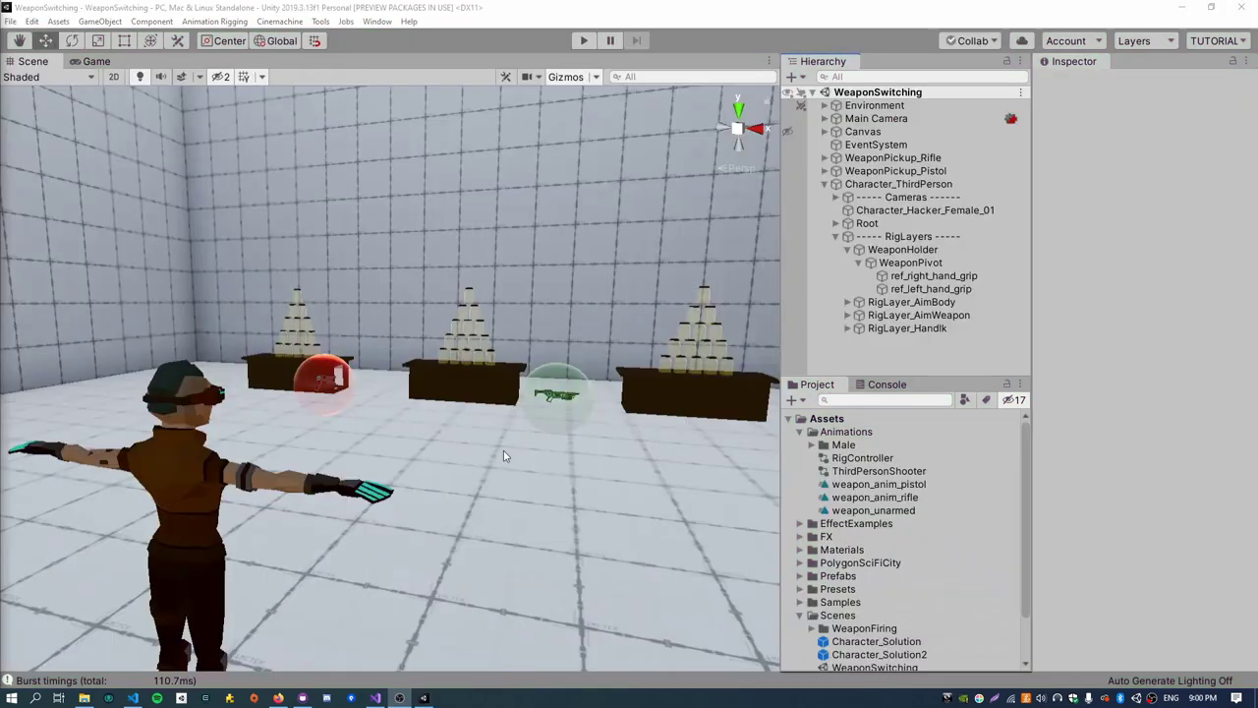
pyautogui.click(910, 262)
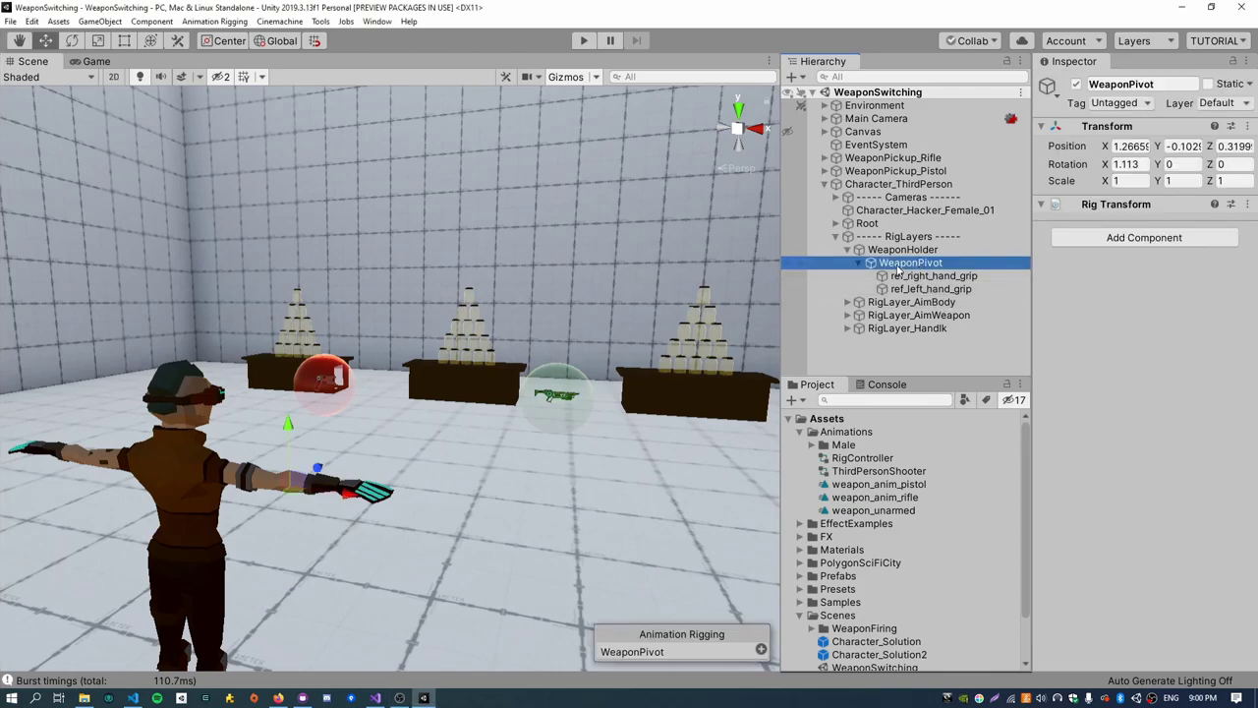
pyautogui.click(847, 314)
pyautogui.click(884, 315)
pyautogui.hotkey('alt', 'shift', 'n')
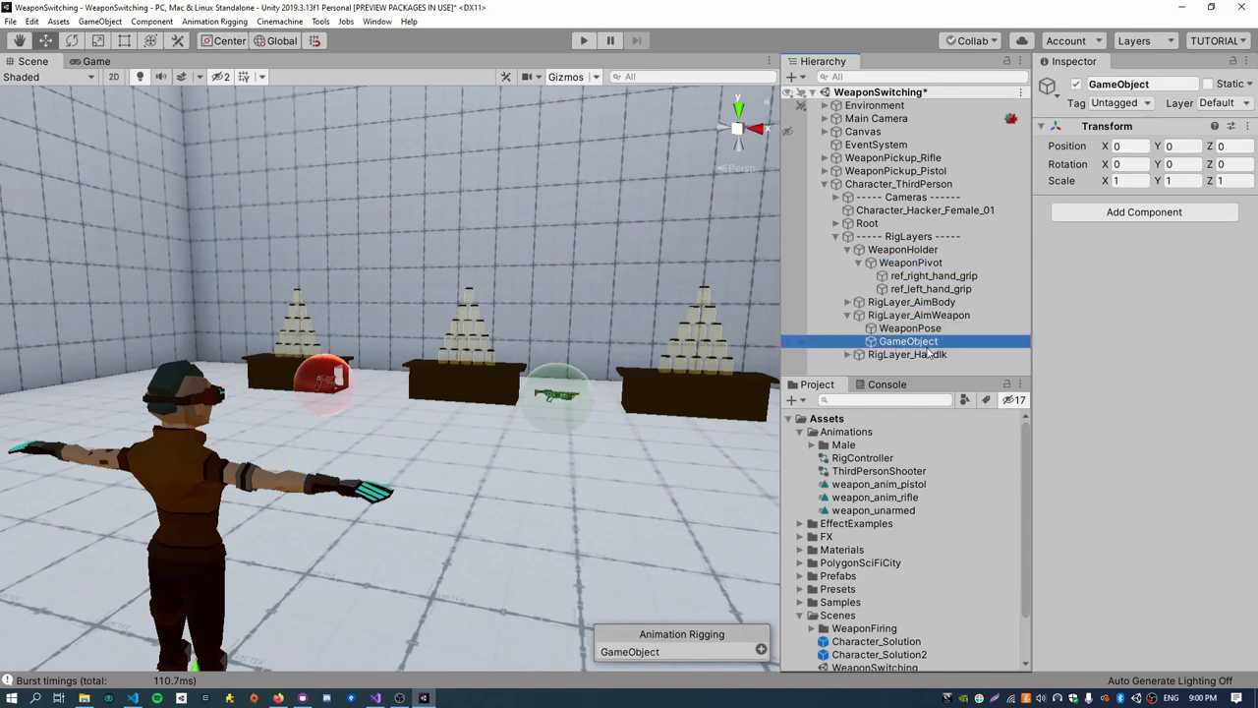
pyautogui.press('F2')
pyautogui.write('PrimaryWeapon')
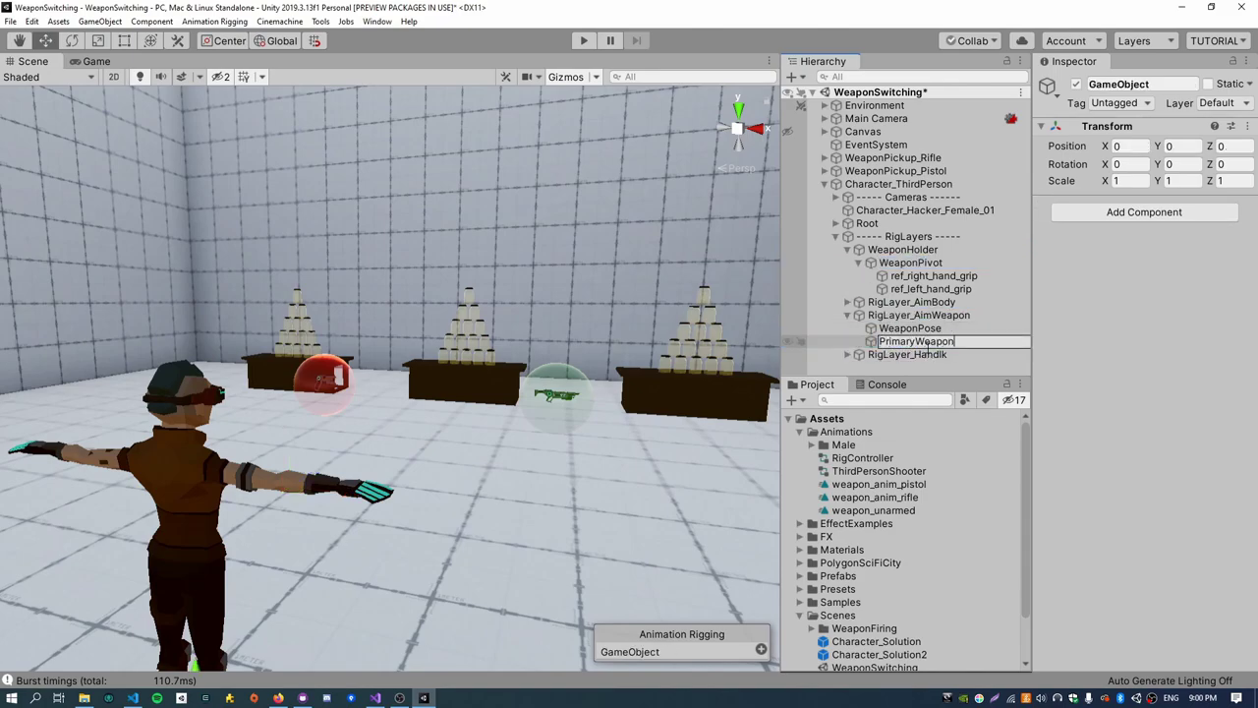
pyautogui.press('Return')
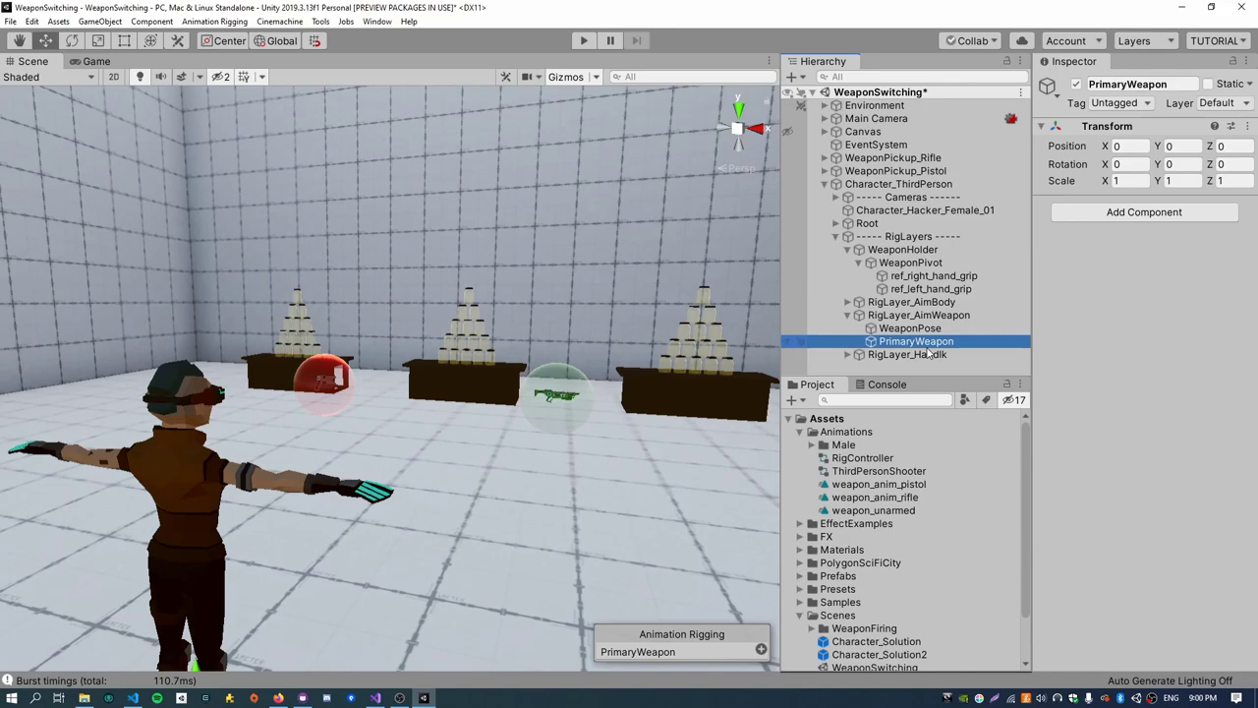
# - Assign PrimaryWeapon as the Active Weapon script's Weapon Parent on Character_ThirdPerson, and add a Multi-Parent Constraint to PrimaryWeapon
pyautogui.click(899, 184)
pyautogui.moveTo(916, 341); pyautogui.dragTo(1162, 526)
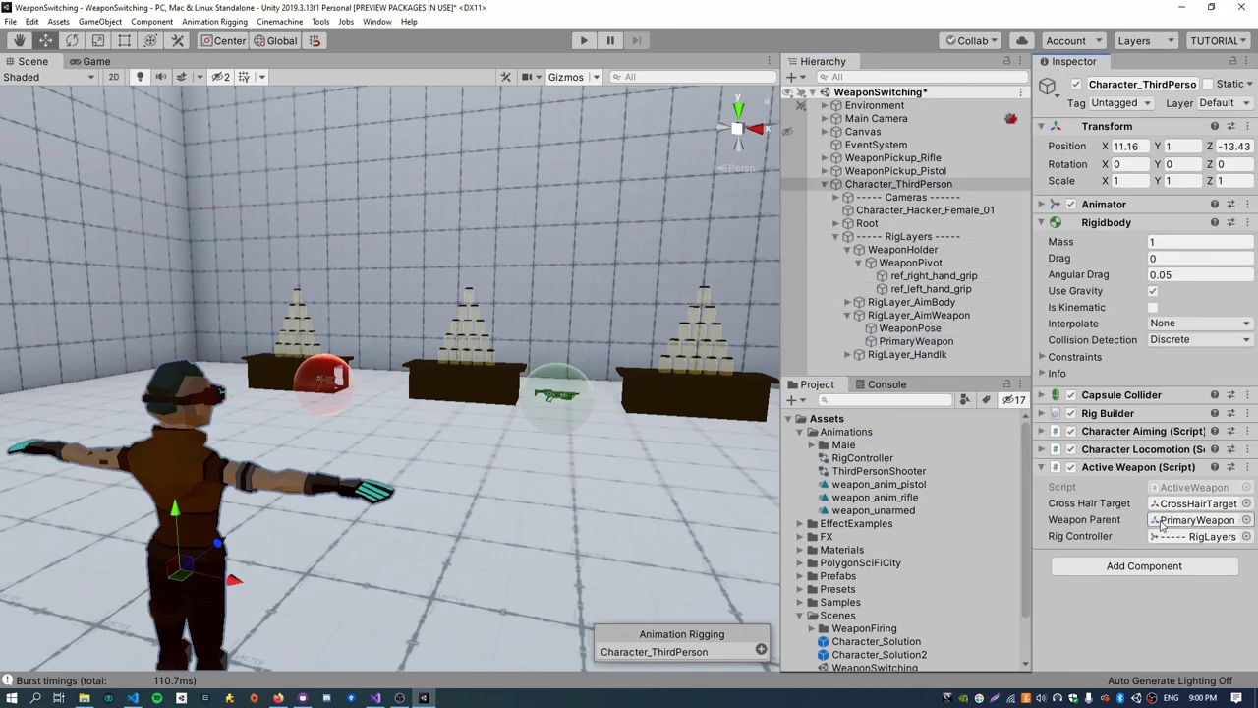
pyautogui.click(905, 344)
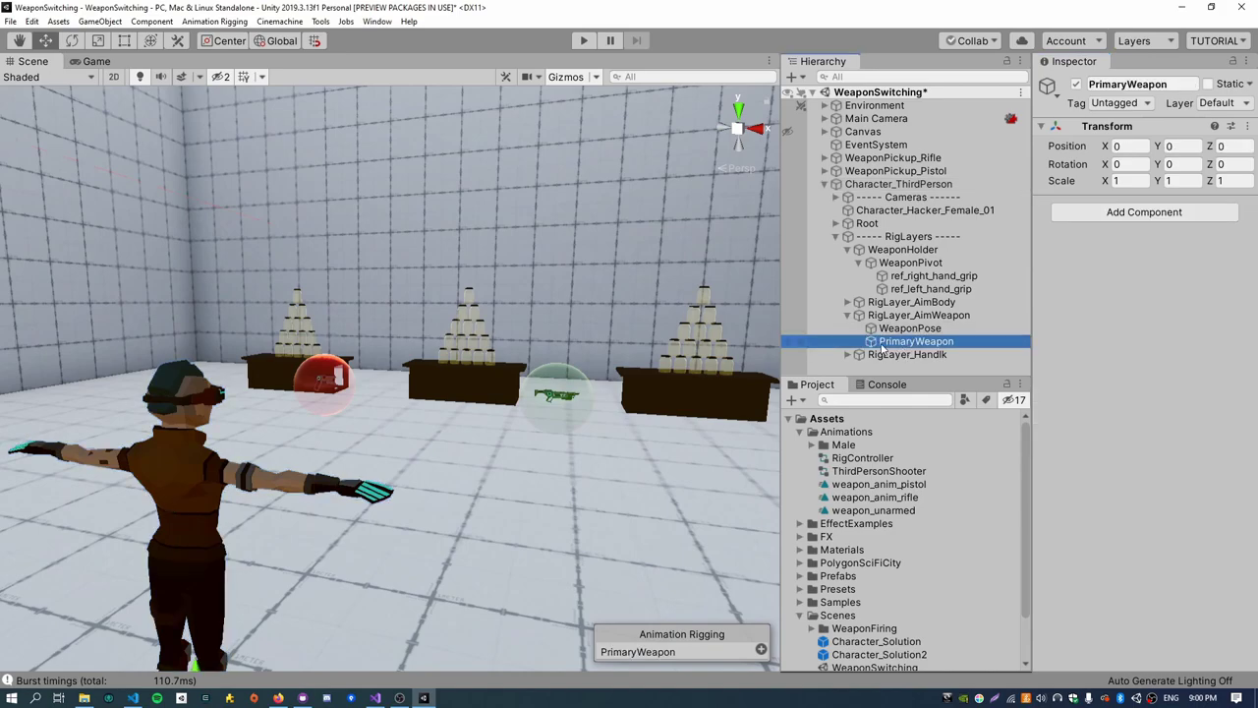
pyautogui.click(1130, 217)
pyautogui.write('w')
pyautogui.press('BackSpace')
pyautogui.write('multi')
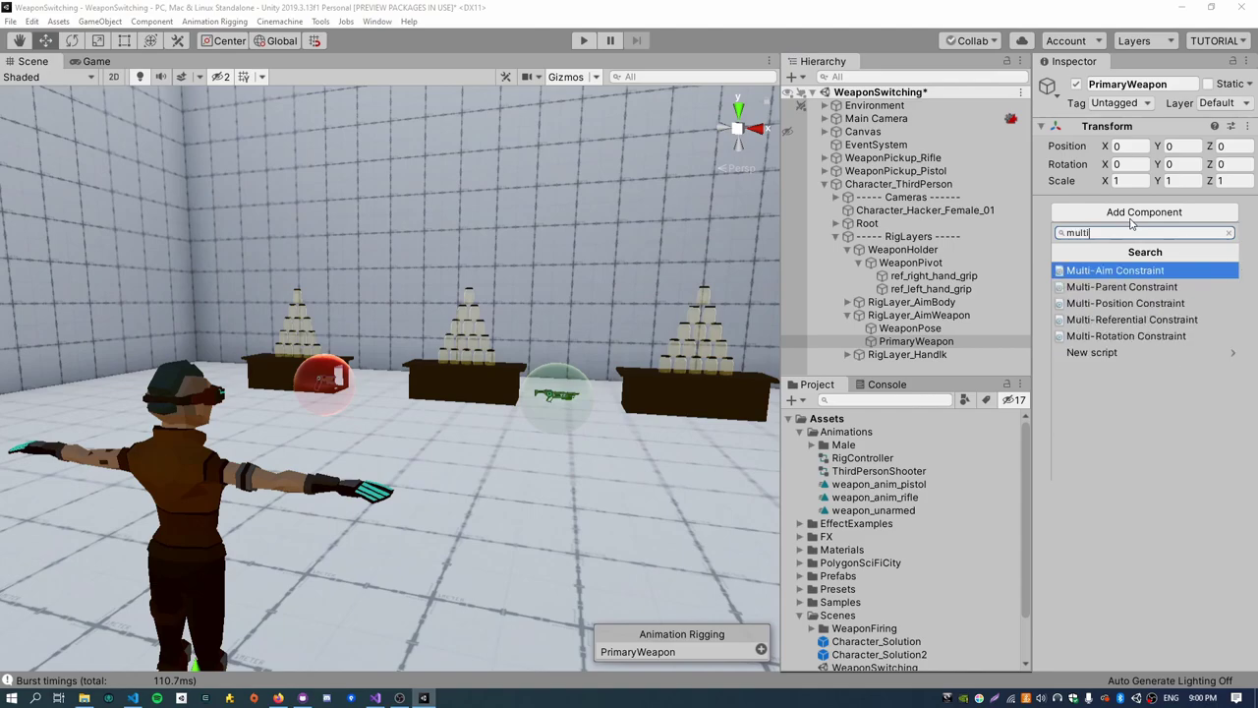
pyautogui.click(1121, 286)
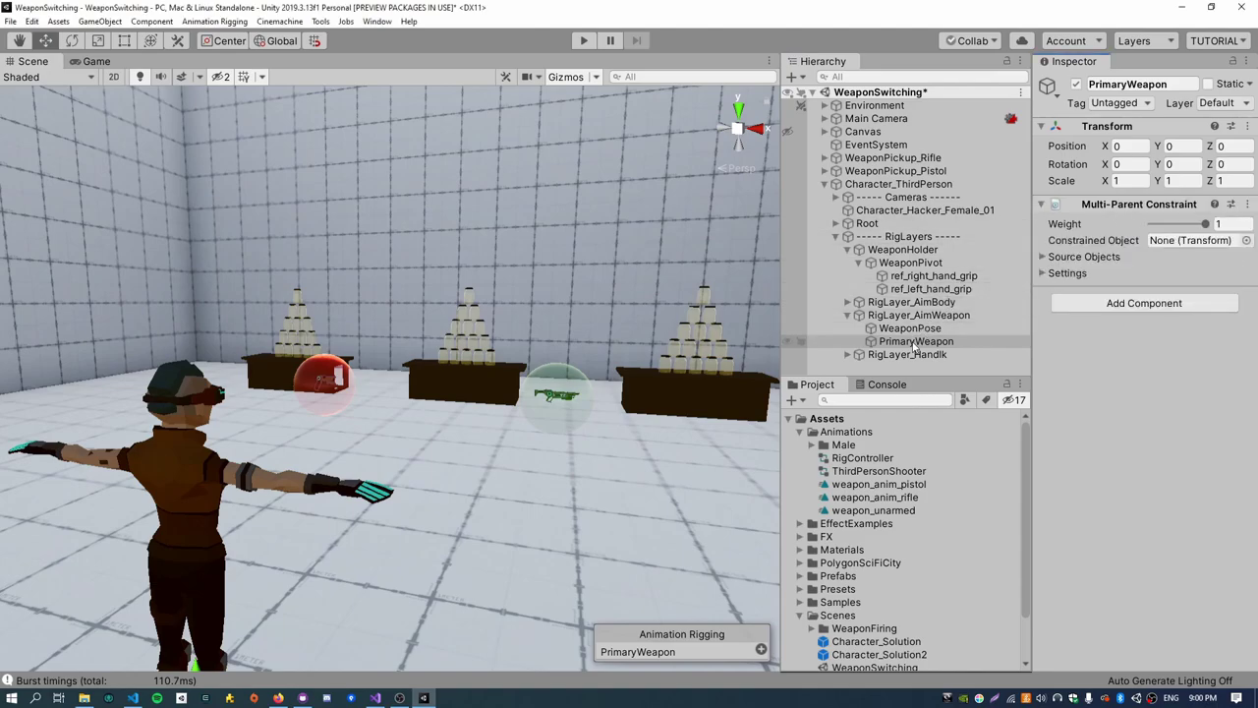
# - Set the constraint's Constrained Object to PrimaryWeapon, its source object to WeaponPivot, and Maintain Offset to None
pyautogui.moveTo(1105, 256); pyautogui.dragTo(1164, 241)
pyautogui.click(1044, 257)
pyautogui.moveTo(910, 263); pyautogui.dragTo(1123, 282)
pyautogui.click(1046, 315)
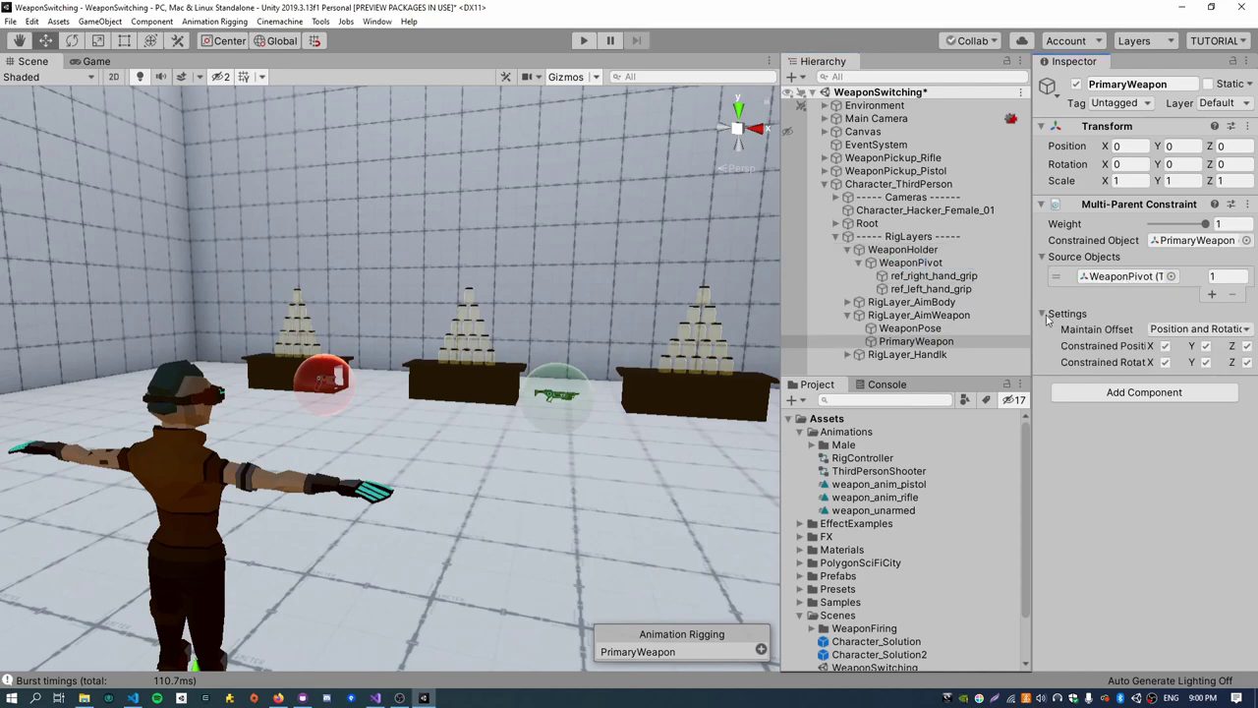
pyautogui.click(1168, 330)
pyautogui.click(1165, 345)
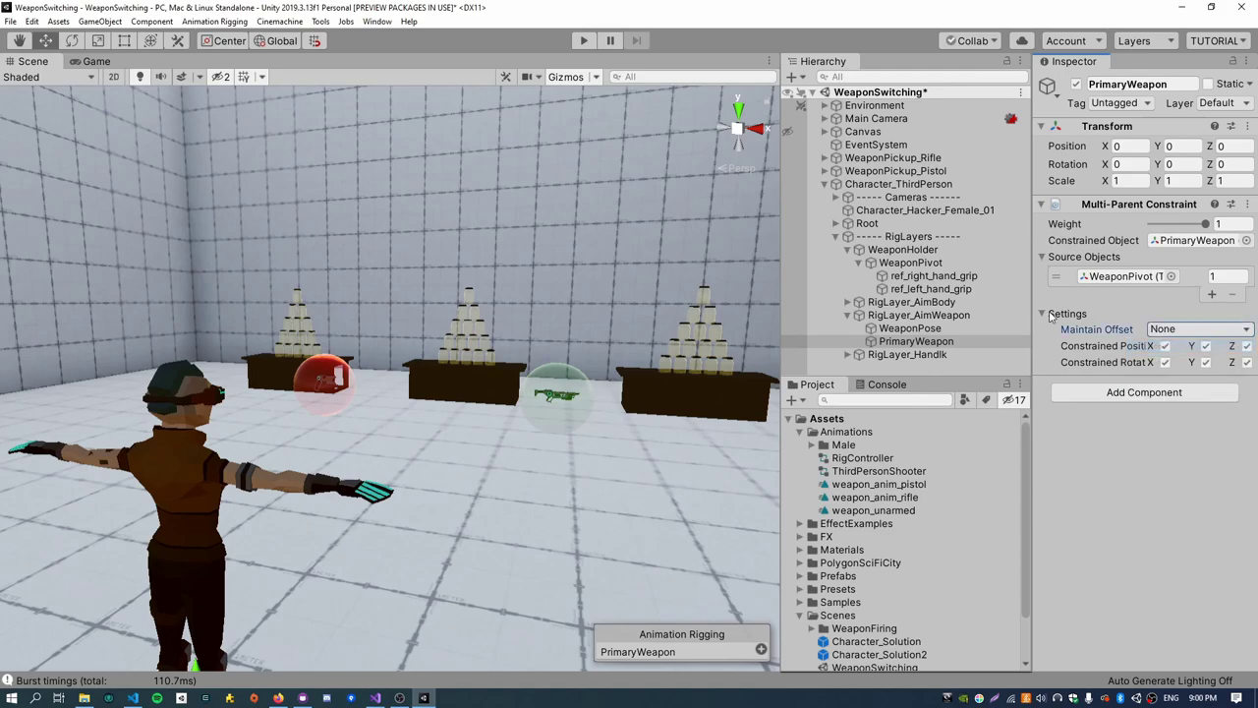
# - Enter play mode with PrimaryWeapon selected, walk the character into the rifle pickup, and expand PrimaryWeapon to inspect its children
pyautogui.click(1043, 314)
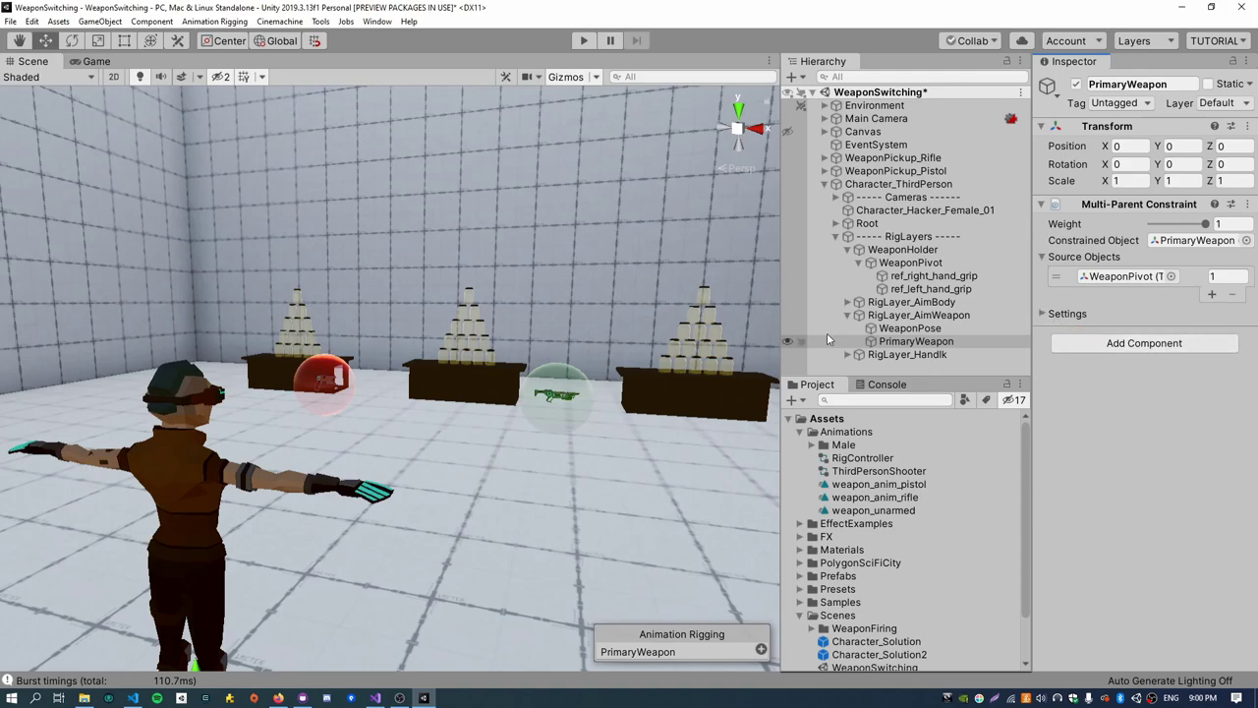
pyautogui.click(922, 341)
pyautogui.click(583, 41)
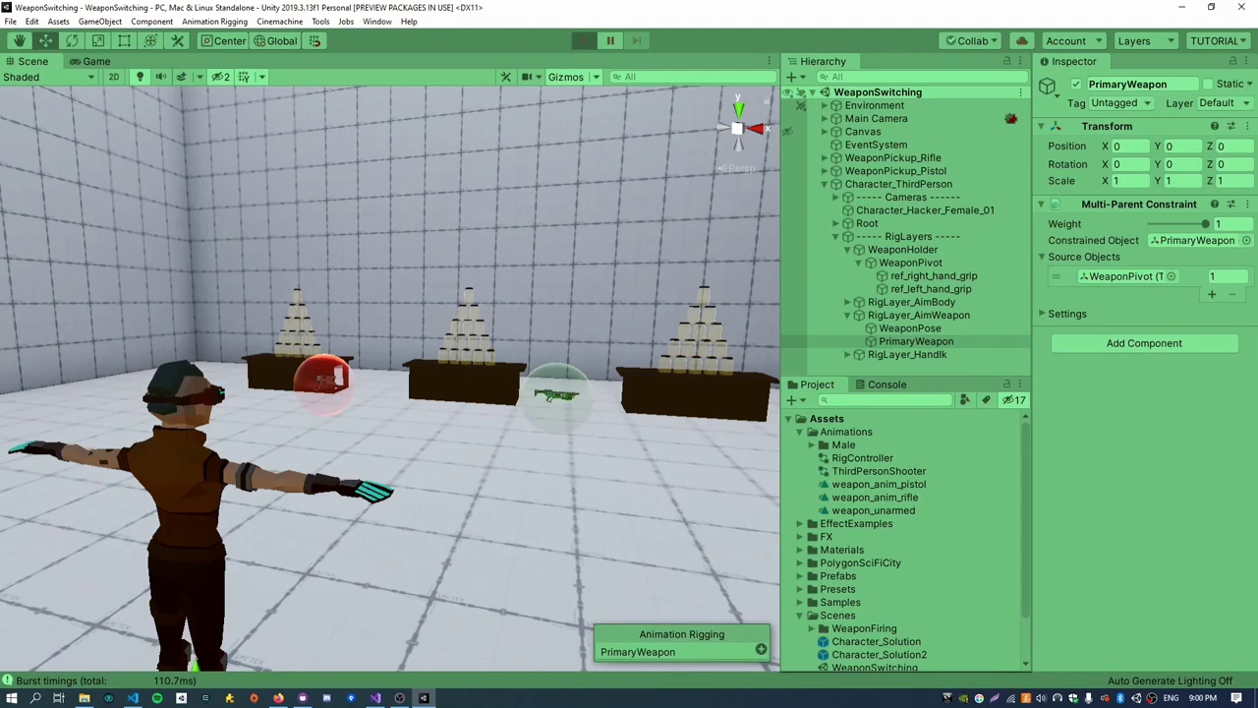
pyautogui.press('w')
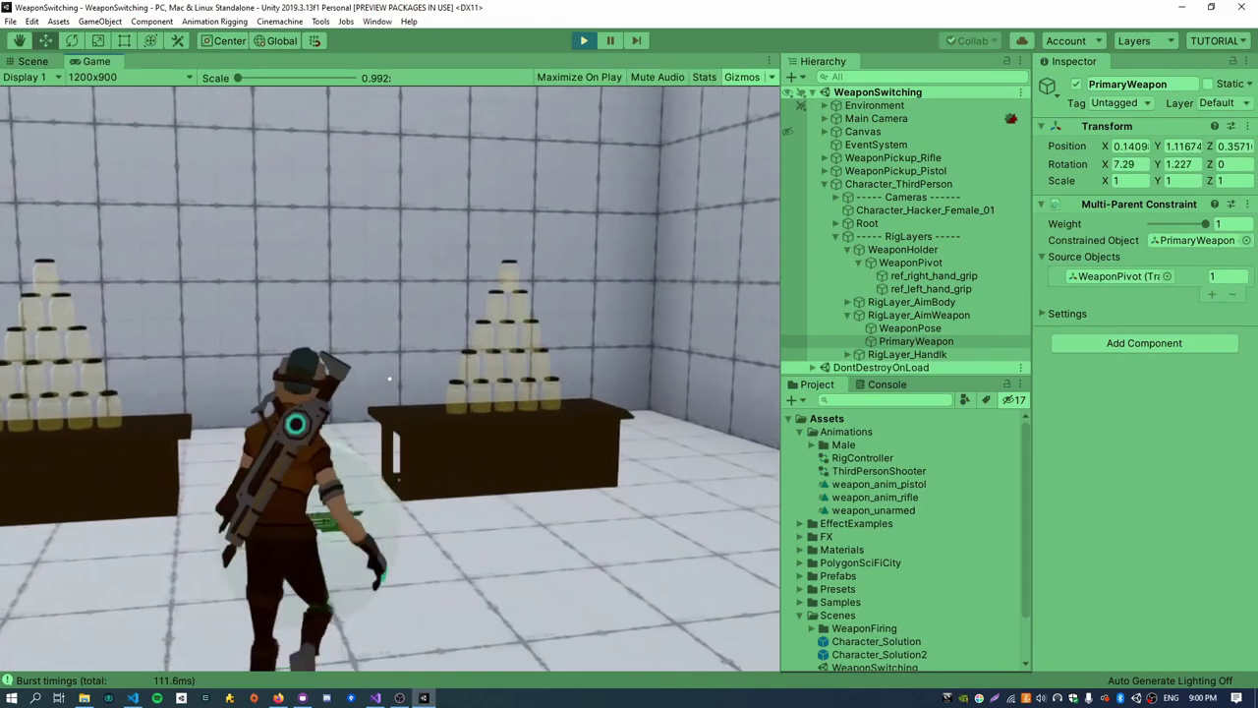
pyautogui.press('Escape')
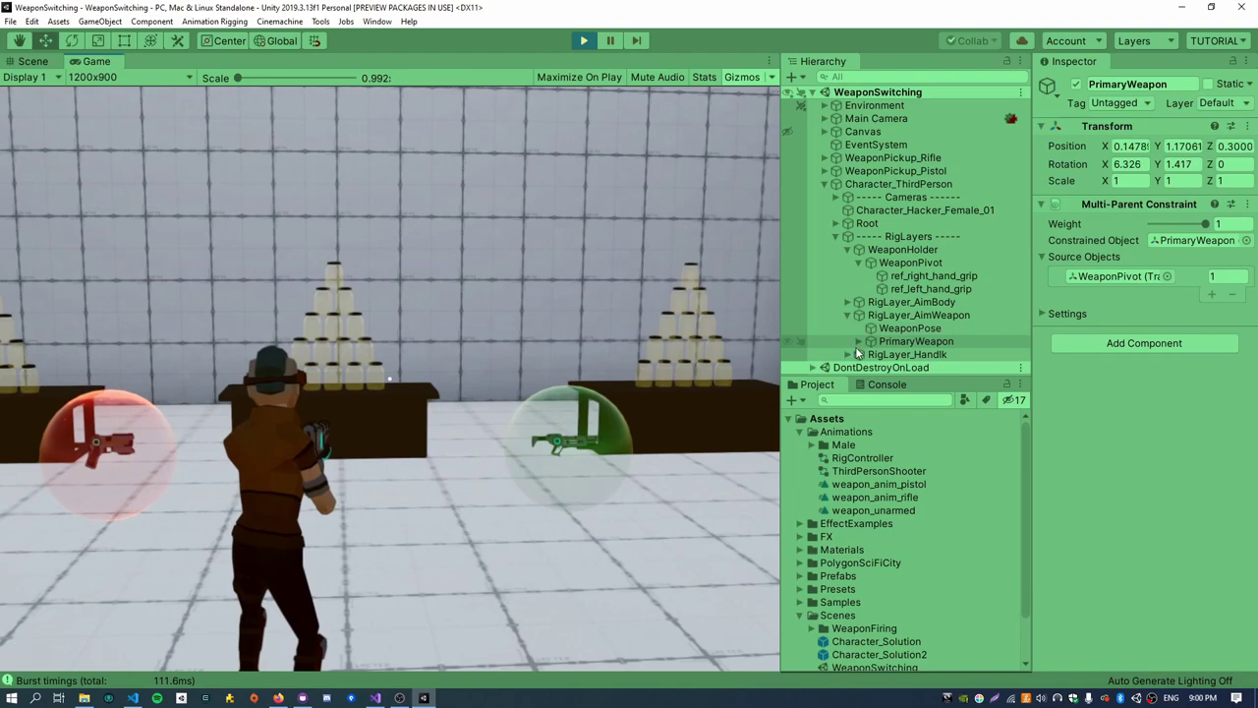
pyautogui.click(859, 341)
# - Fire the equipped rifle in the game and test holstering and drawing it while stepping backwards
pyautogui.click(511, 467)
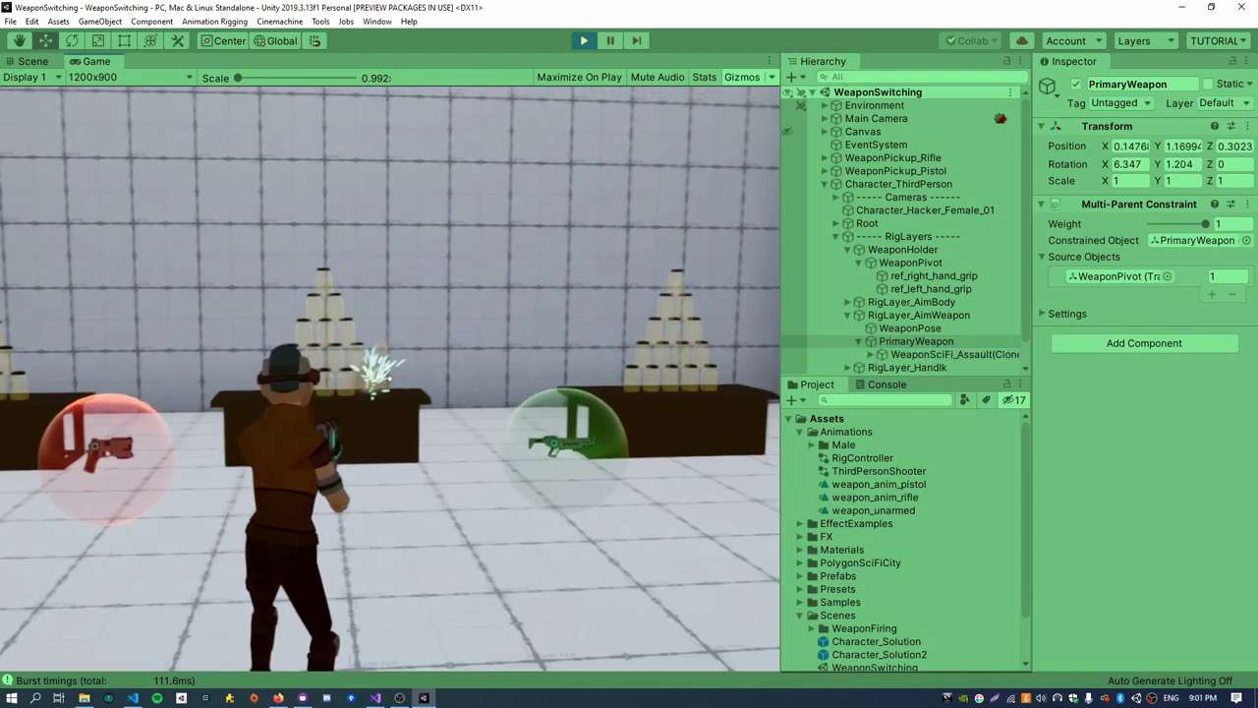
pyautogui.press('x')
pyautogui.press('s')
pyautogui.press('x')
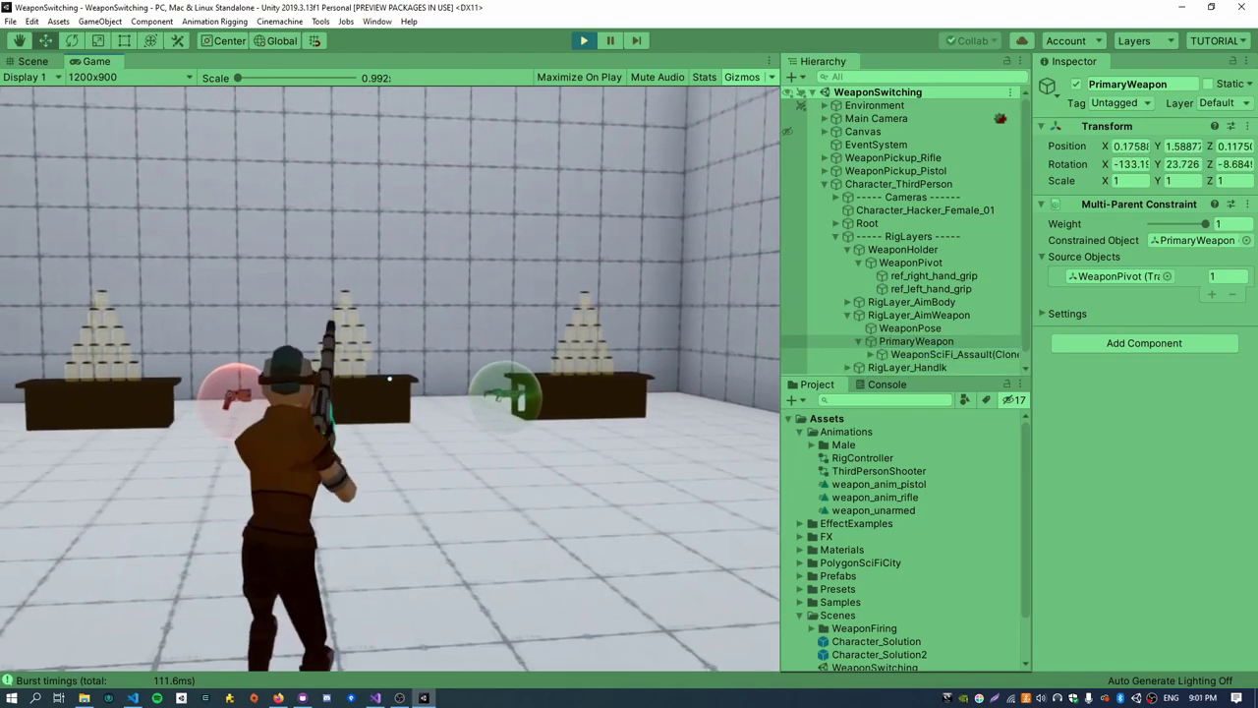
pyautogui.press('Escape')
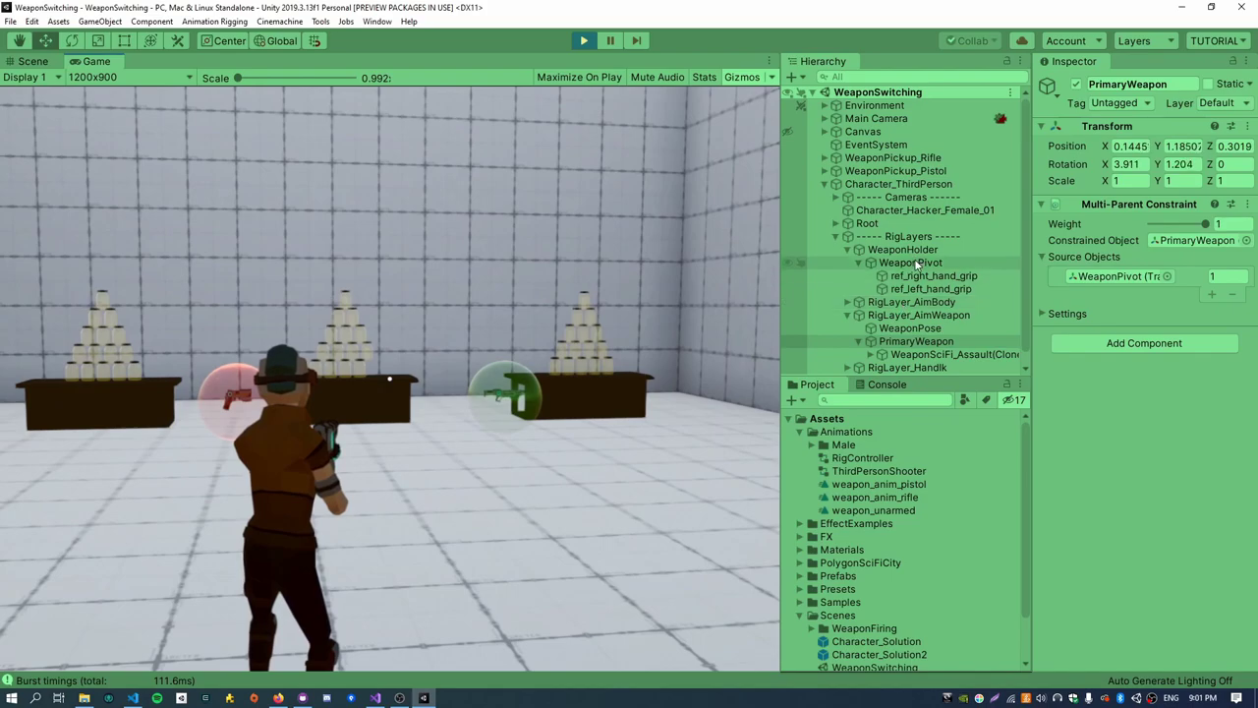
# - Compare the PrimaryWeapon and WeaponPivot objects in the running game, aim around with the rifle, and exit play mode
pyautogui.click(911, 342)
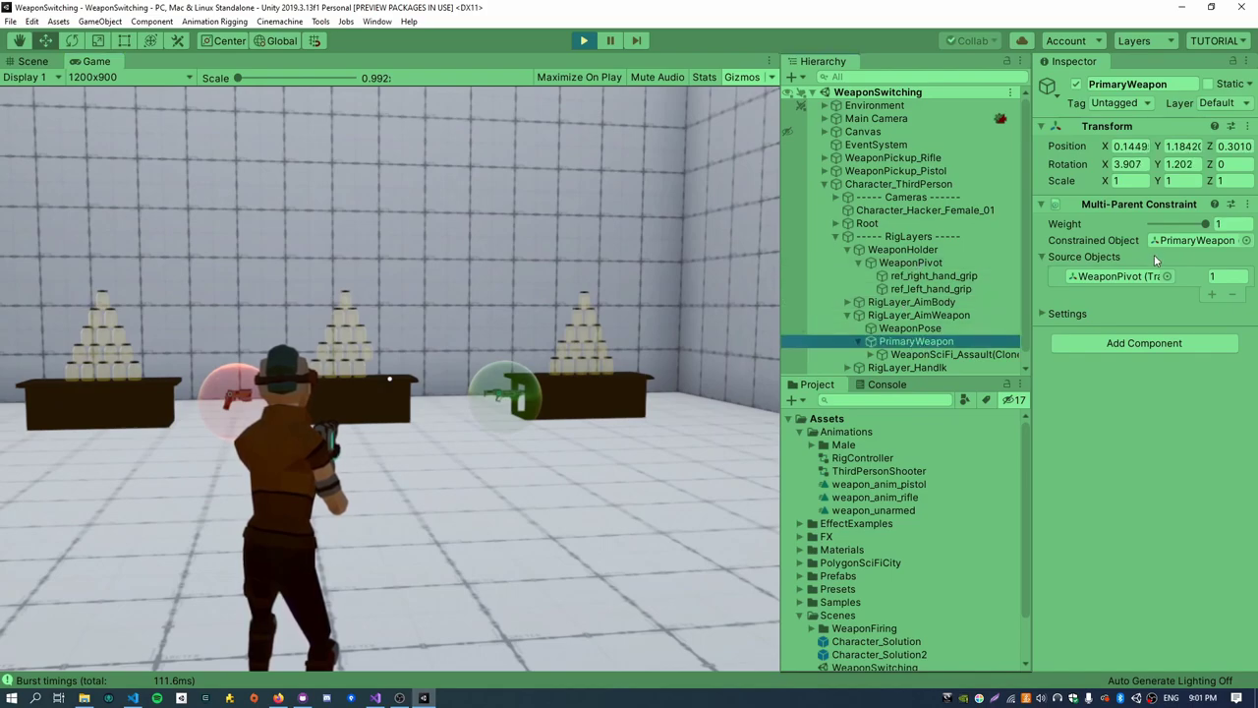
pyautogui.click(908, 269)
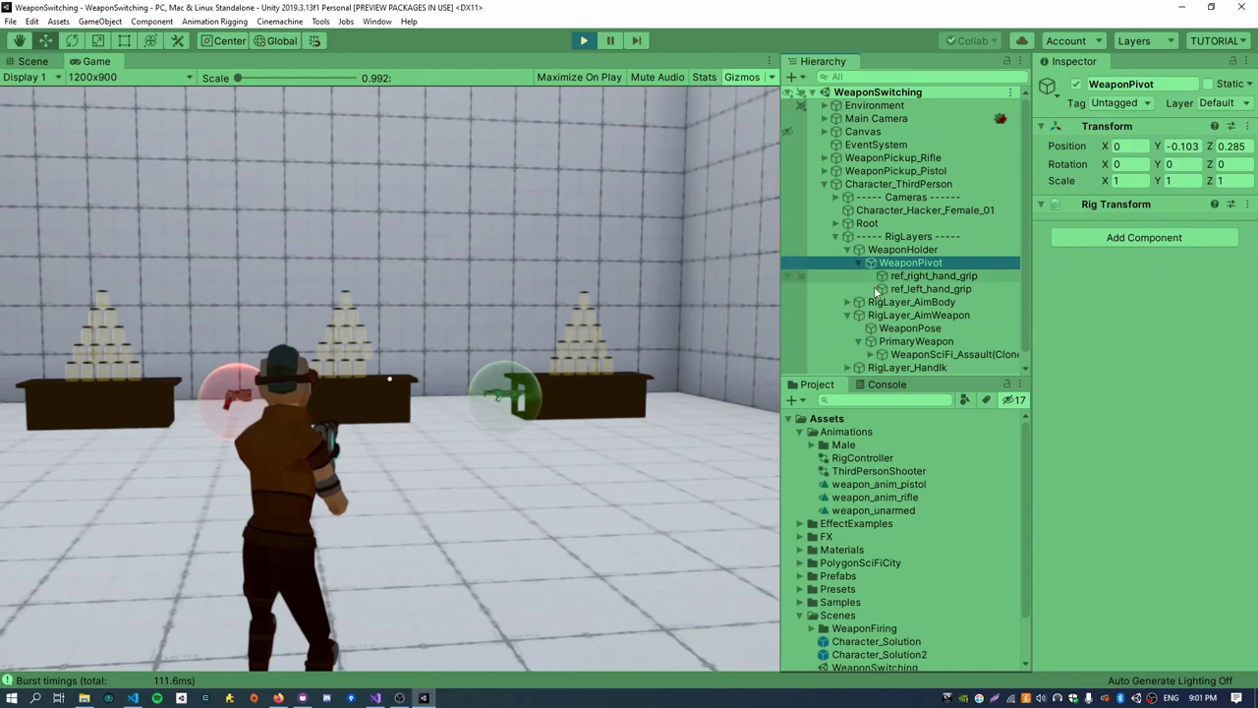
pyautogui.click(911, 344)
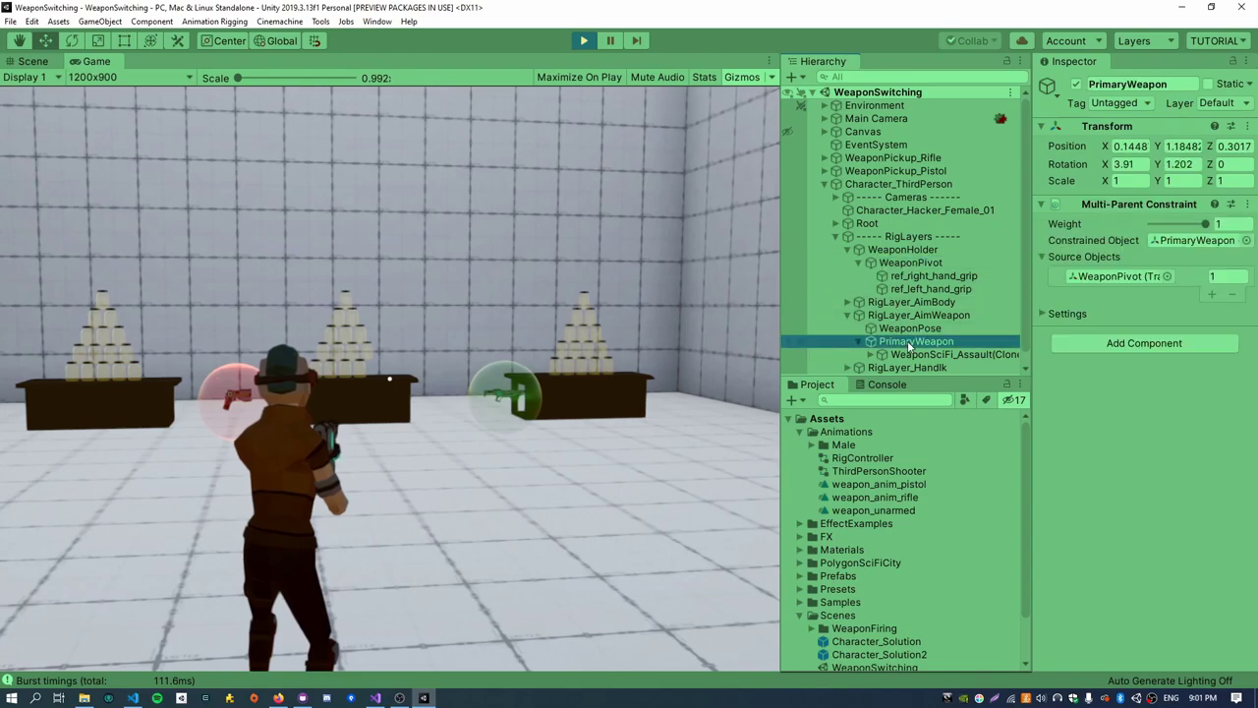
pyautogui.click(436, 566)
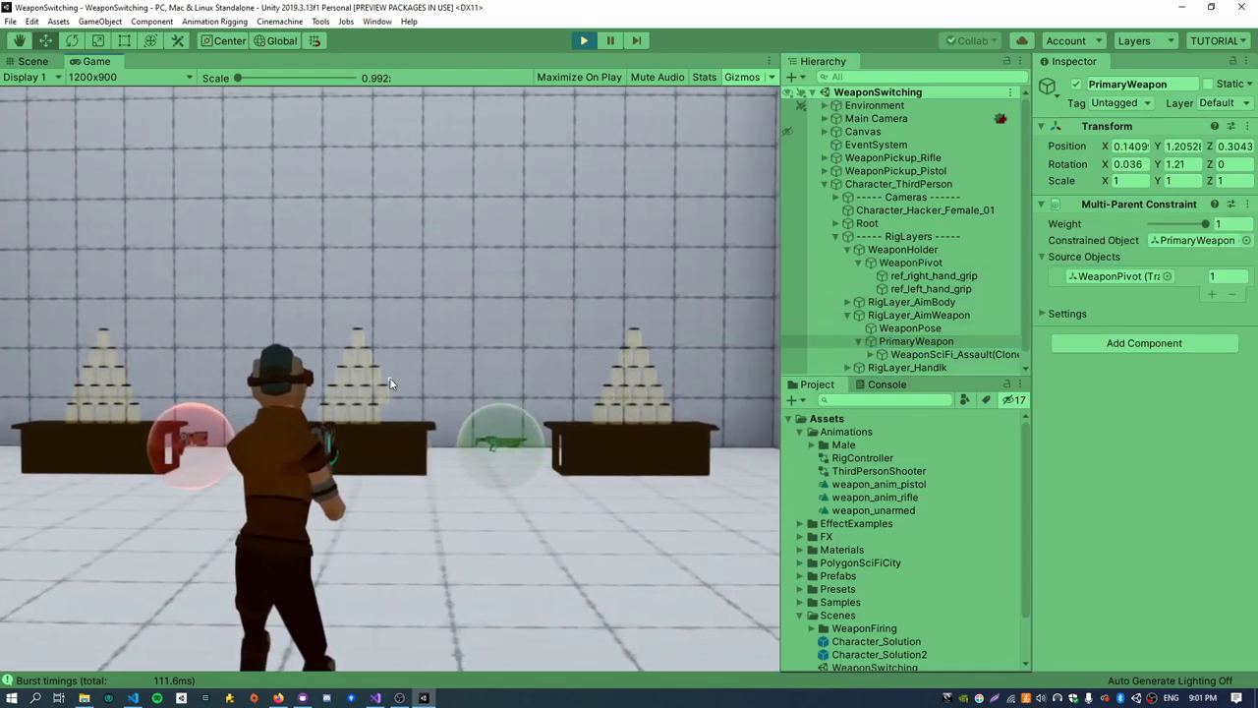
pyautogui.click(583, 40)
# - Add a second source object entry with weight 0 to PrimaryWeapon's Multi-Parent Constraint and check the existing object references
pyautogui.click(1212, 296)
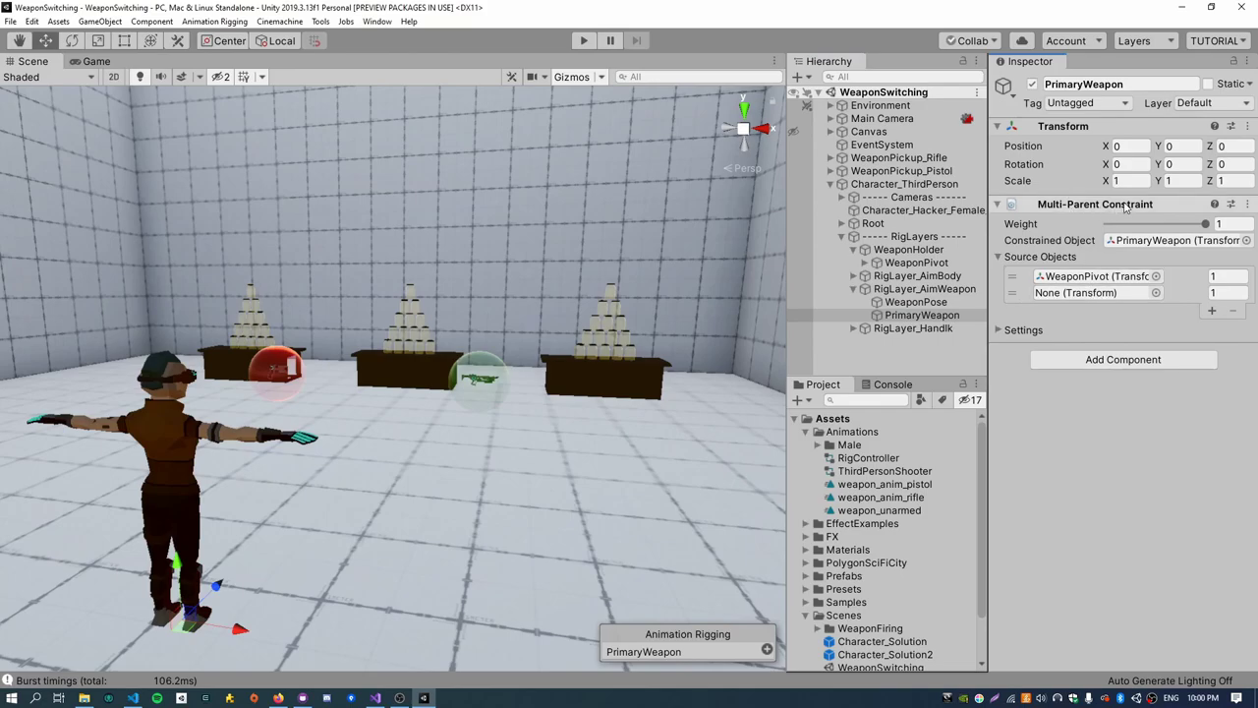
pyautogui.click(1226, 293)
pyautogui.write('0')
pyautogui.click(1220, 276)
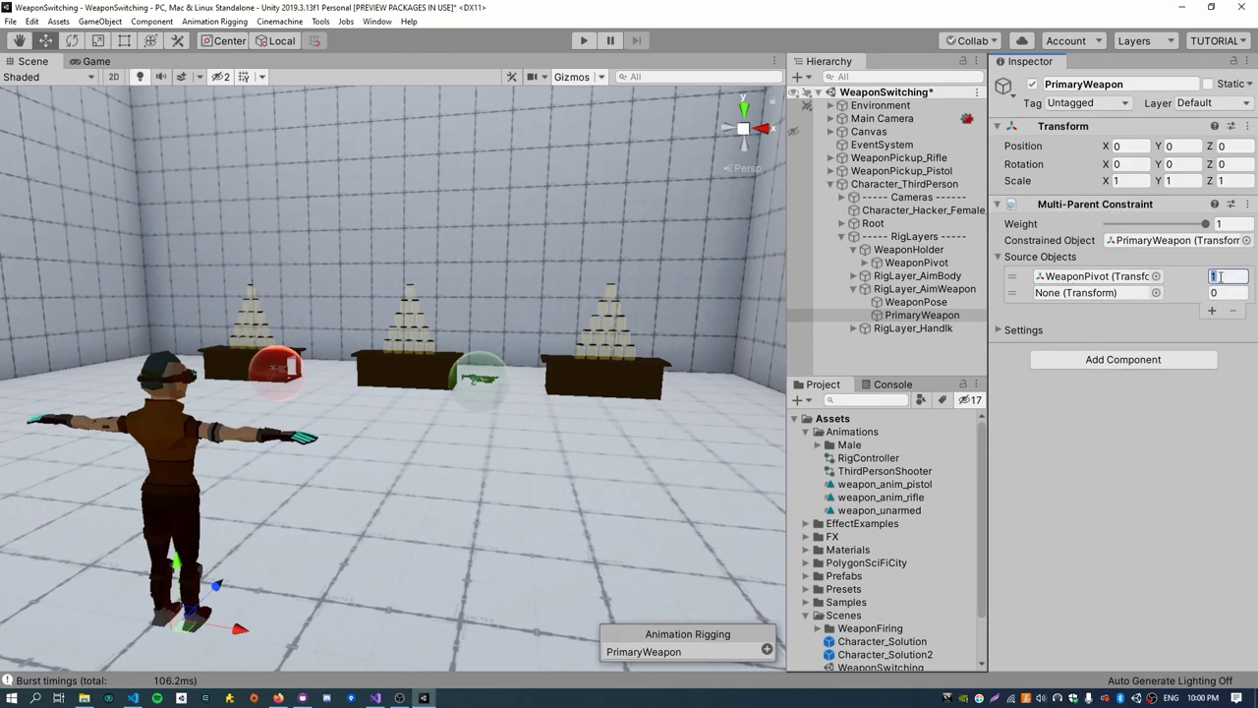
pyautogui.click(1071, 276)
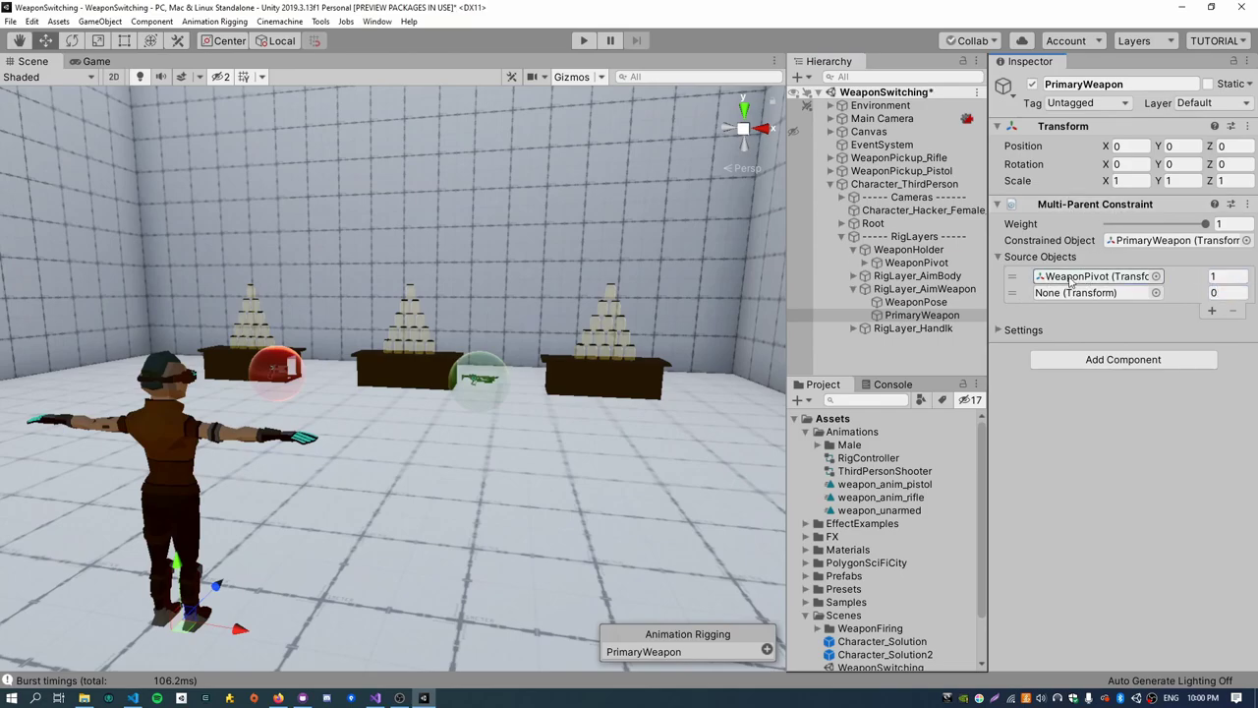
pyautogui.click(1161, 243)
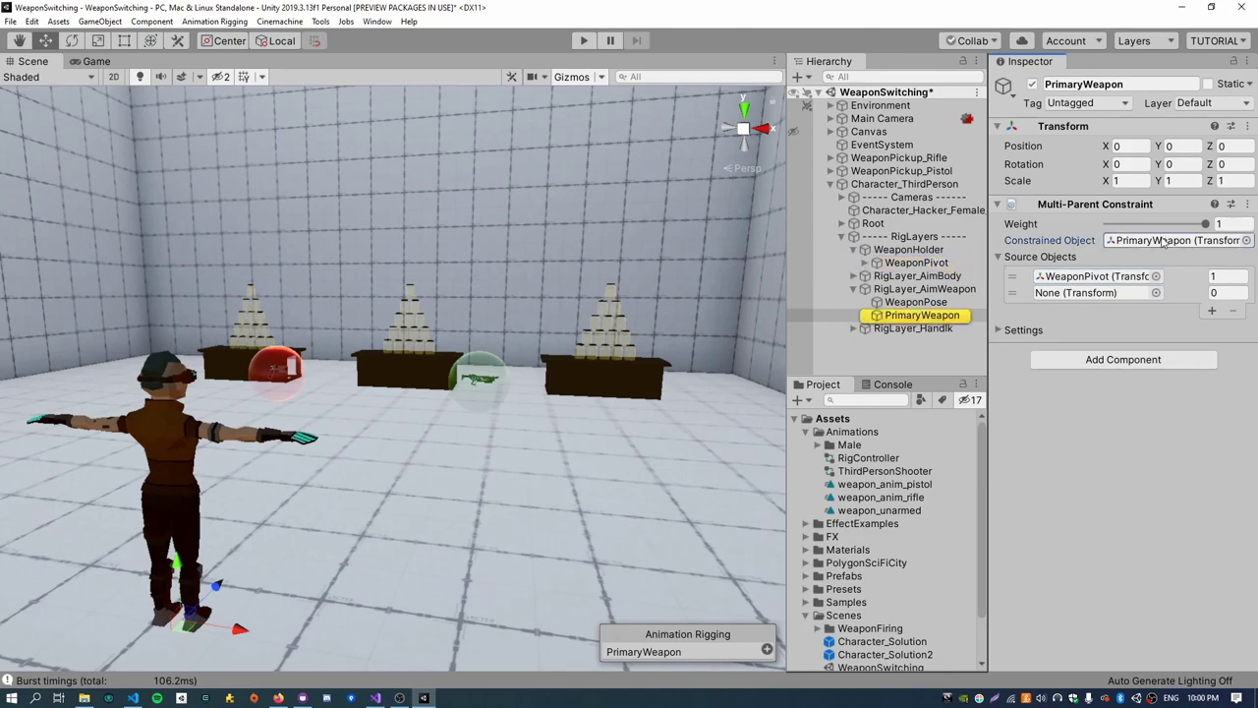
# - Create an empty child object named WeaponSlot_Primary under RigLayer_AimBody
pyautogui.click(853, 275)
pyautogui.click(900, 275)
pyautogui.hotkey('alt', 'shift', 'n')
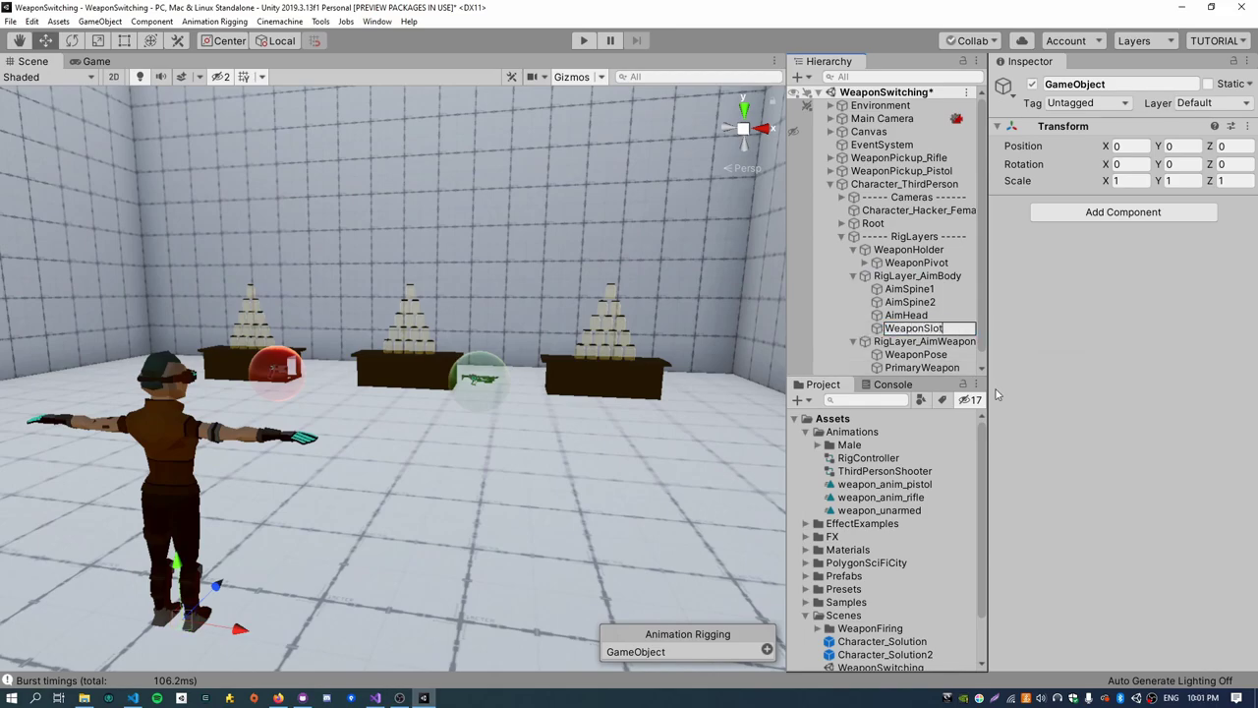
pyautogui.write('WeaponSlot_Primary')
pyautogui.press('Return')
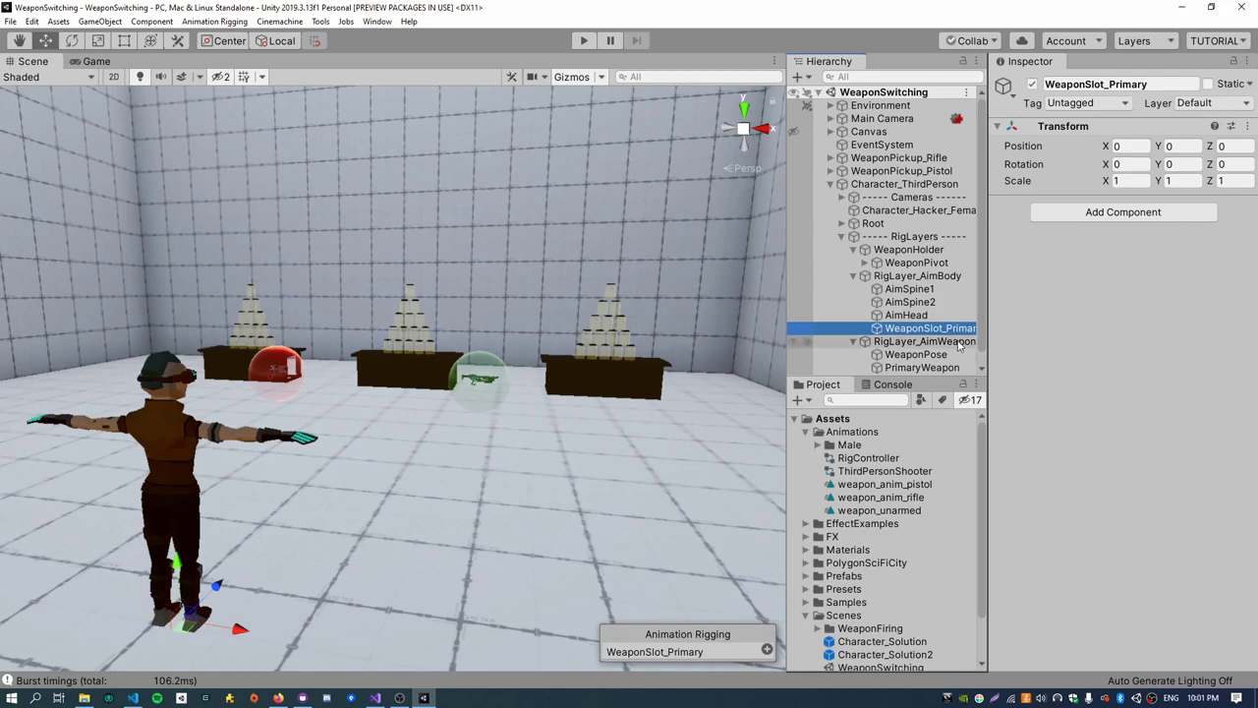
# - Assign WeaponSlot_Primary as the second source object of PrimaryWeapon's constraint, with WeaponPivot weighted 1 and WeaponSlot_Primary weighted 0
pyautogui.scroll(-1, 919, 319)
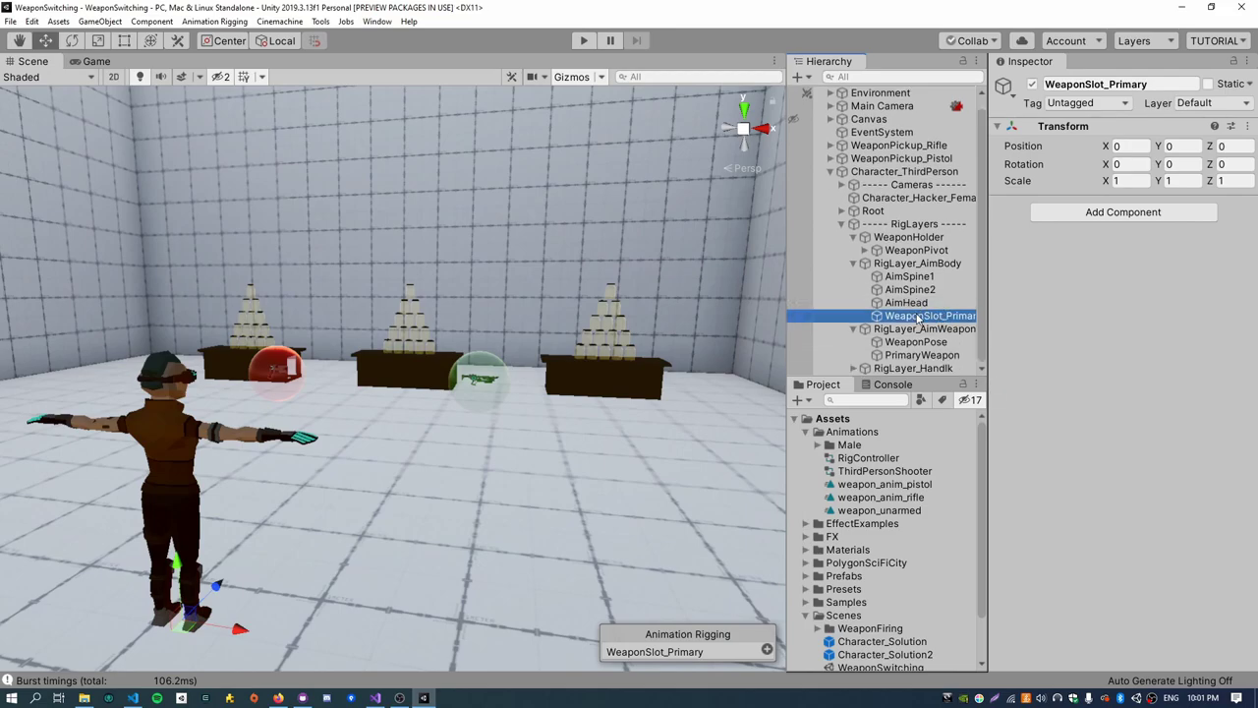
pyautogui.moveTo(922, 355); pyautogui.dragTo(1066, 299)
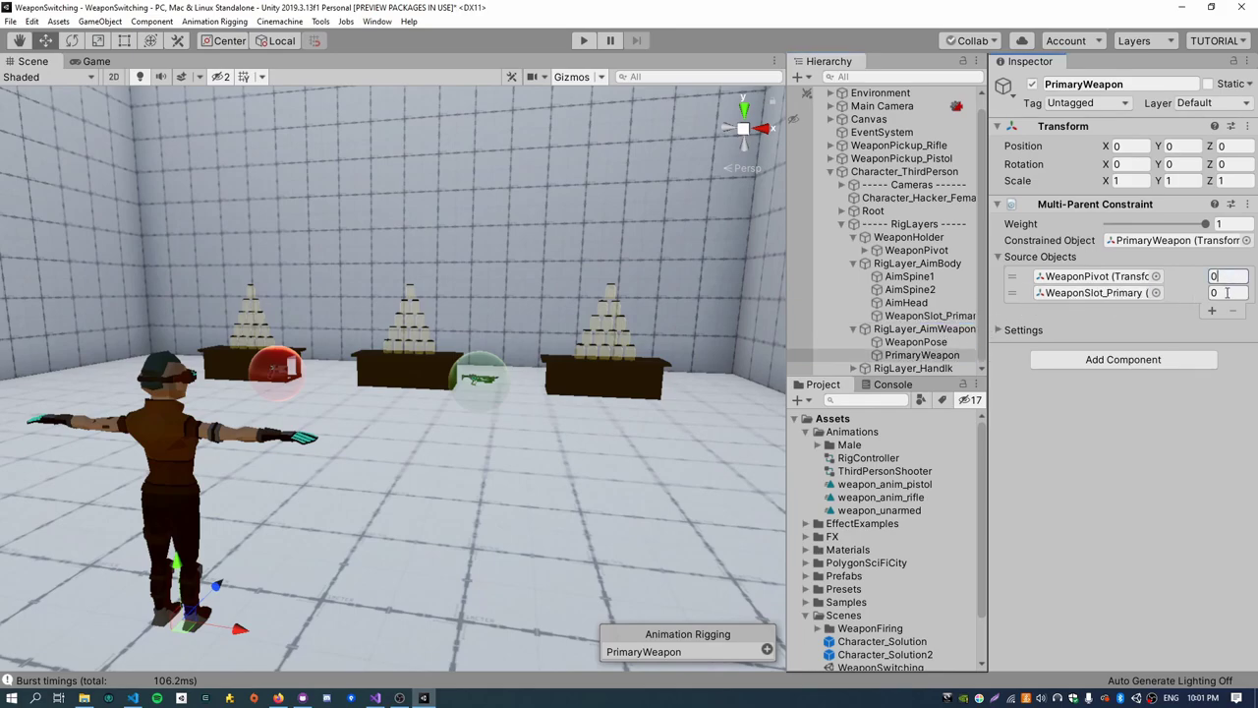
pyautogui.click(1046, 295)
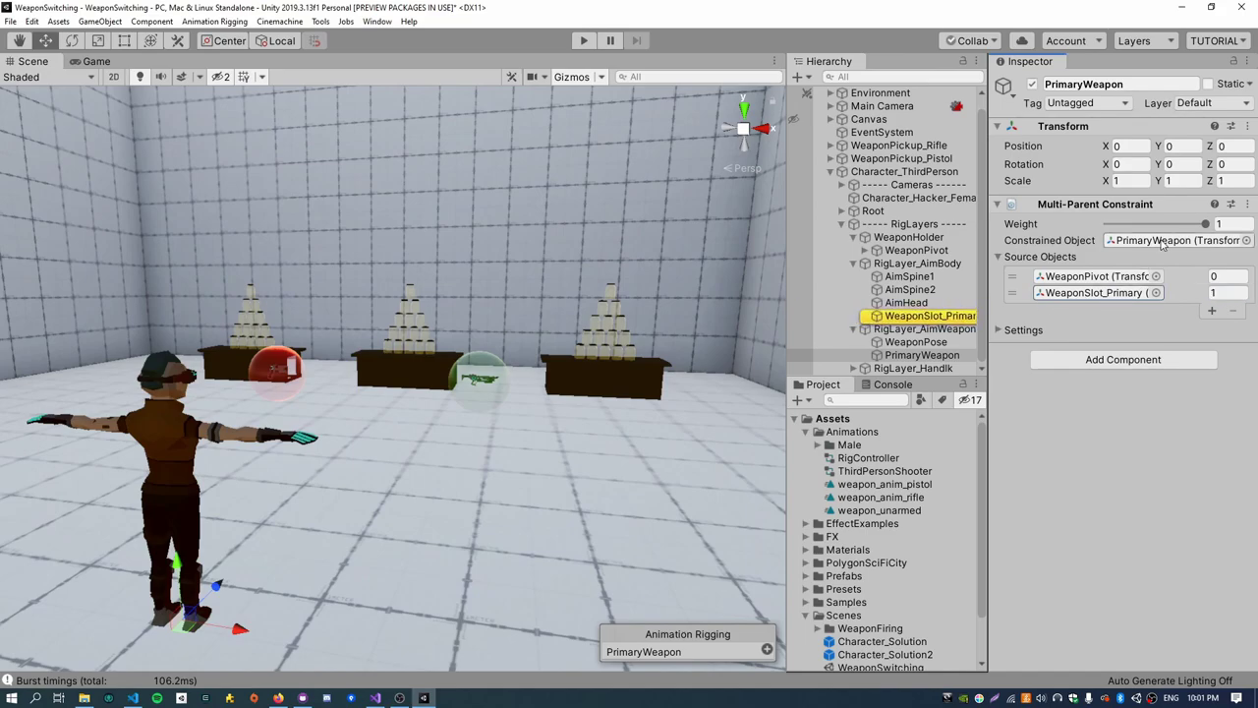
pyautogui.click(1080, 294)
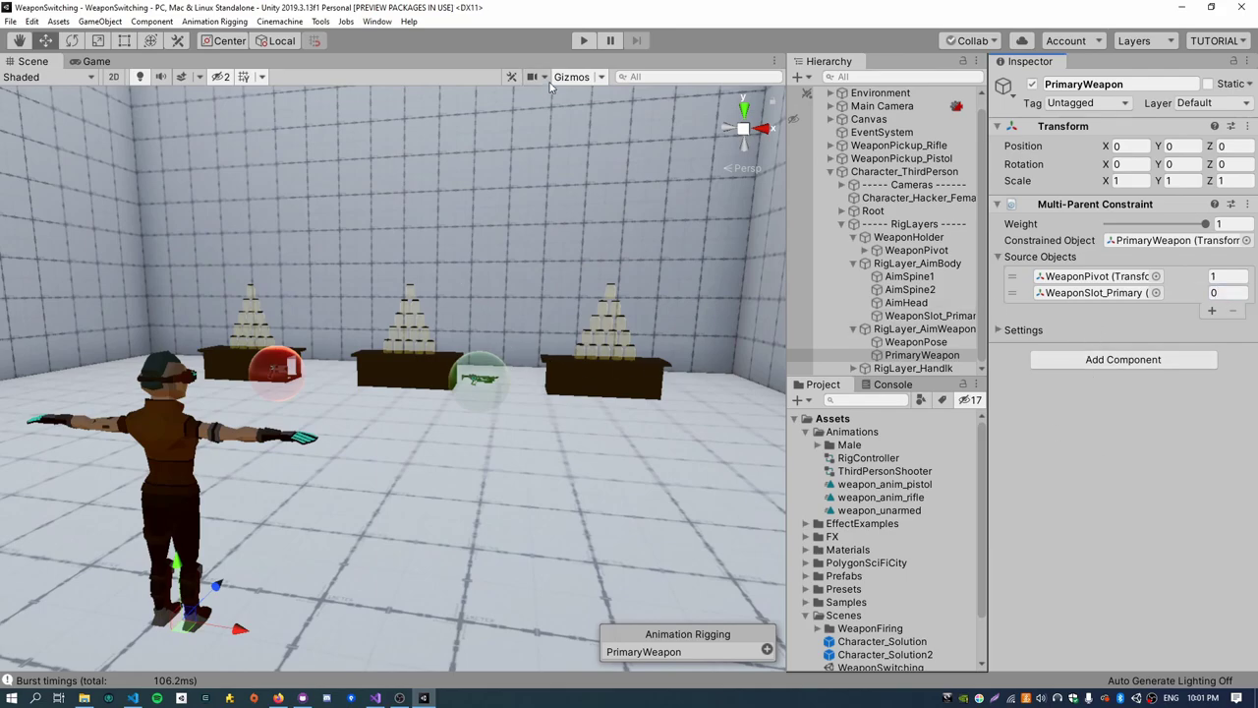
# - Enter play mode and walk the character forward to pick up the rifle, then back away from the pickups
pyautogui.click(583, 42)
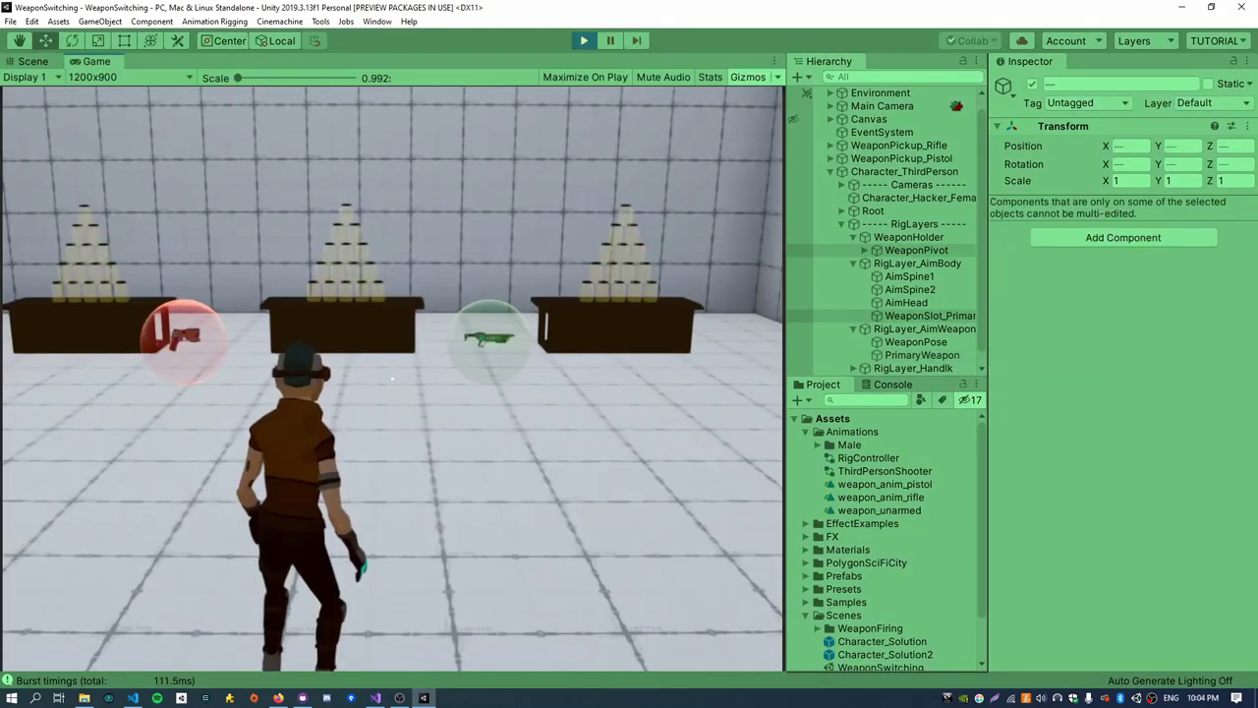
pyautogui.press('w')
pyautogui.press('s')
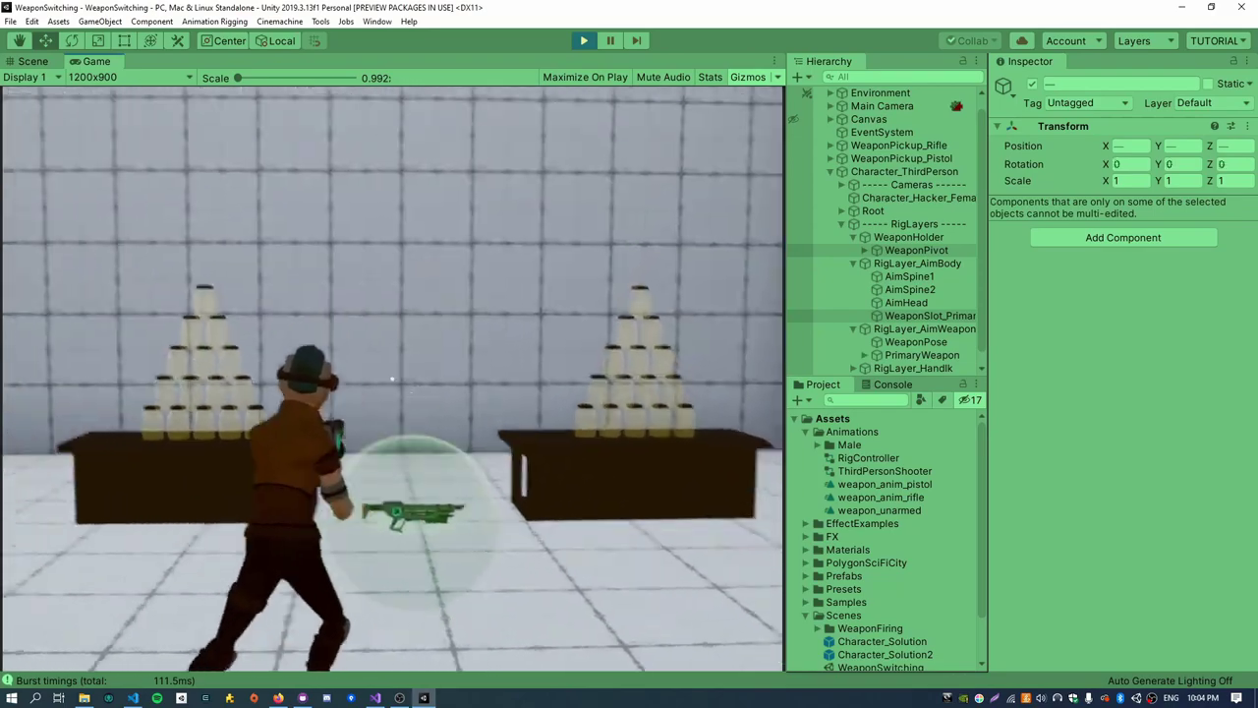
pyautogui.press('Escape')
pyautogui.scroll(-1, 961, 311)
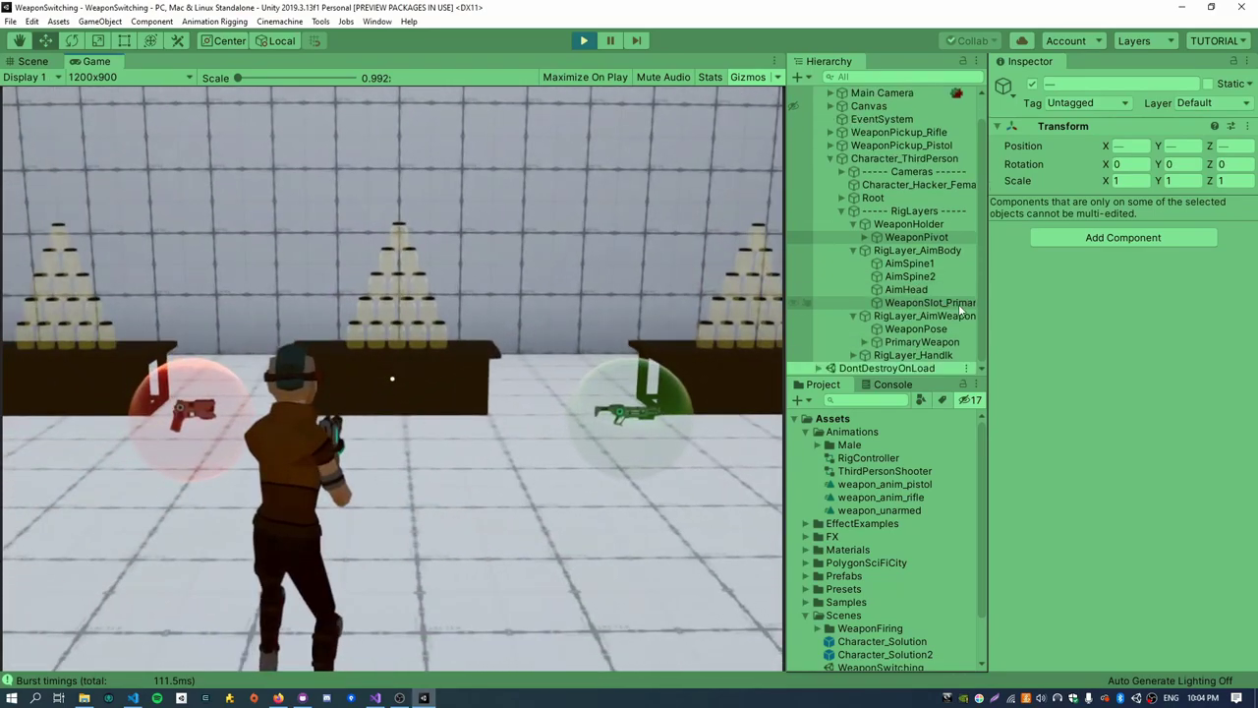
# - Set the WeaponPivot source weight to 0 and the WeaponSlot_Primary weight to 1 in PrimaryWeapon's constraint
pyautogui.click(922, 342)
pyautogui.click(1227, 278)
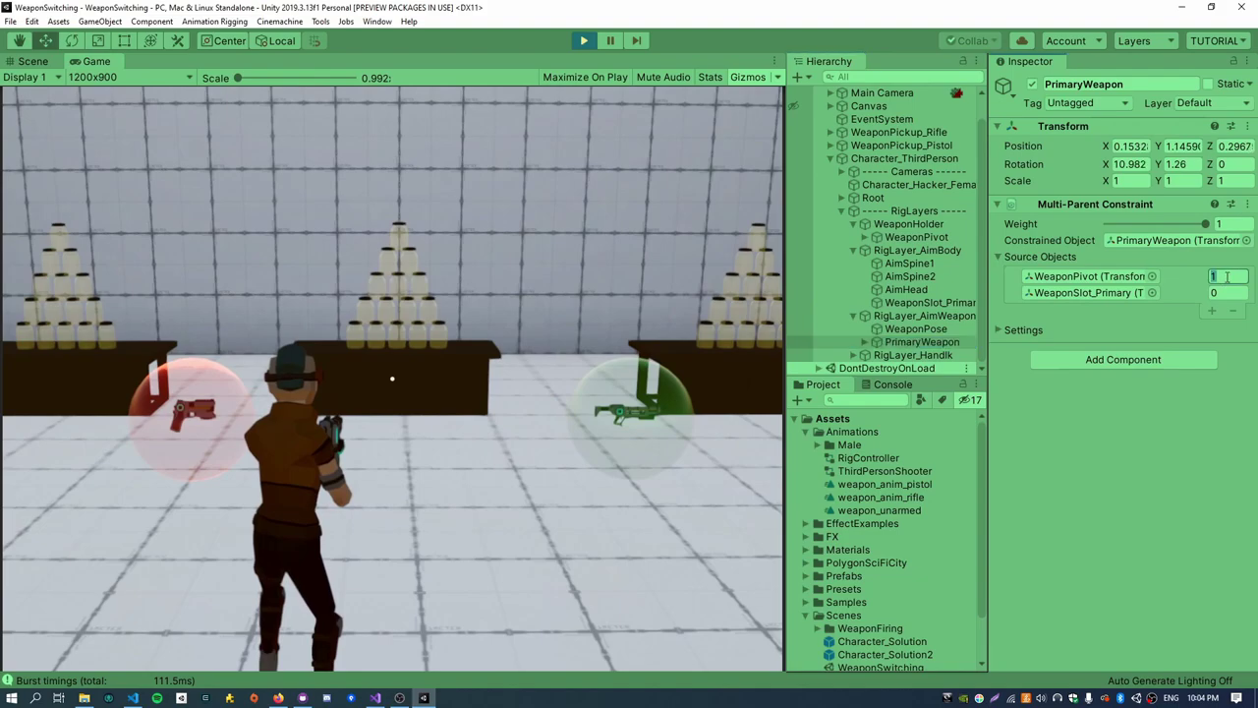
pyautogui.write('0')
pyautogui.click(1226, 292)
pyautogui.write('1')
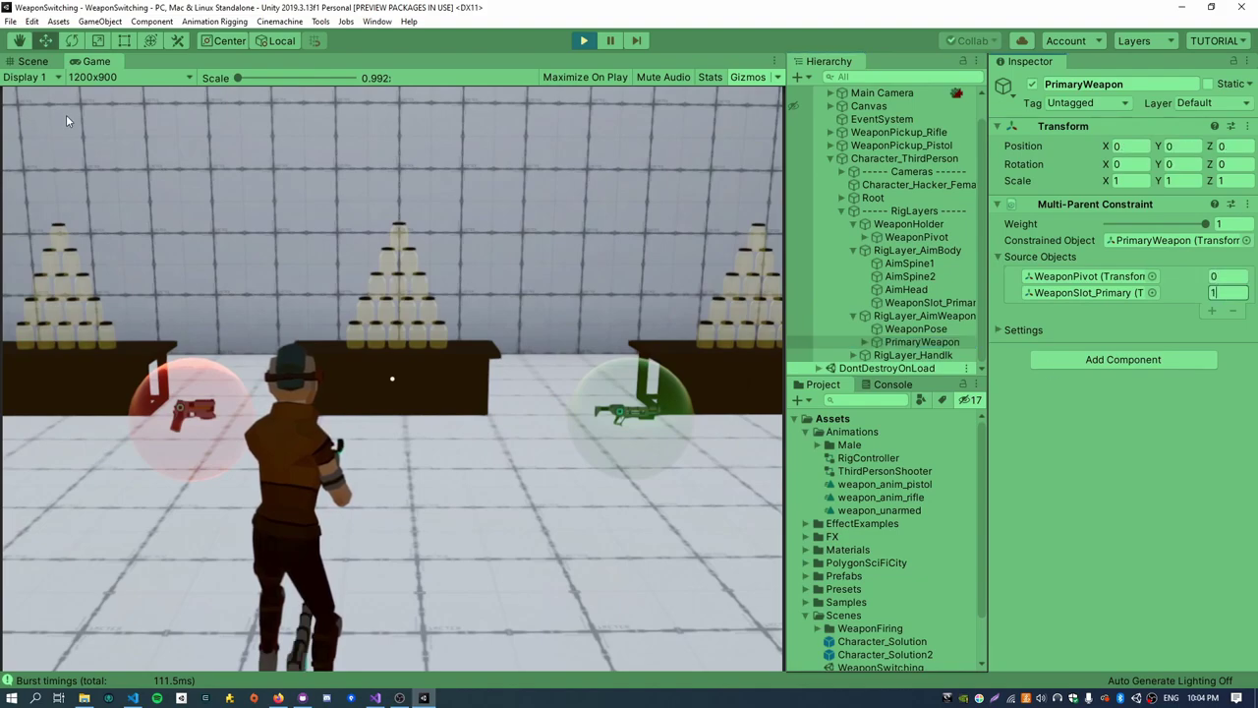
# - Move WeaponSlot_Primary beside the character in the Scene view, to about X 0.527 and Y 0.822
pyautogui.click(35, 61)
pyautogui.click(904, 302)
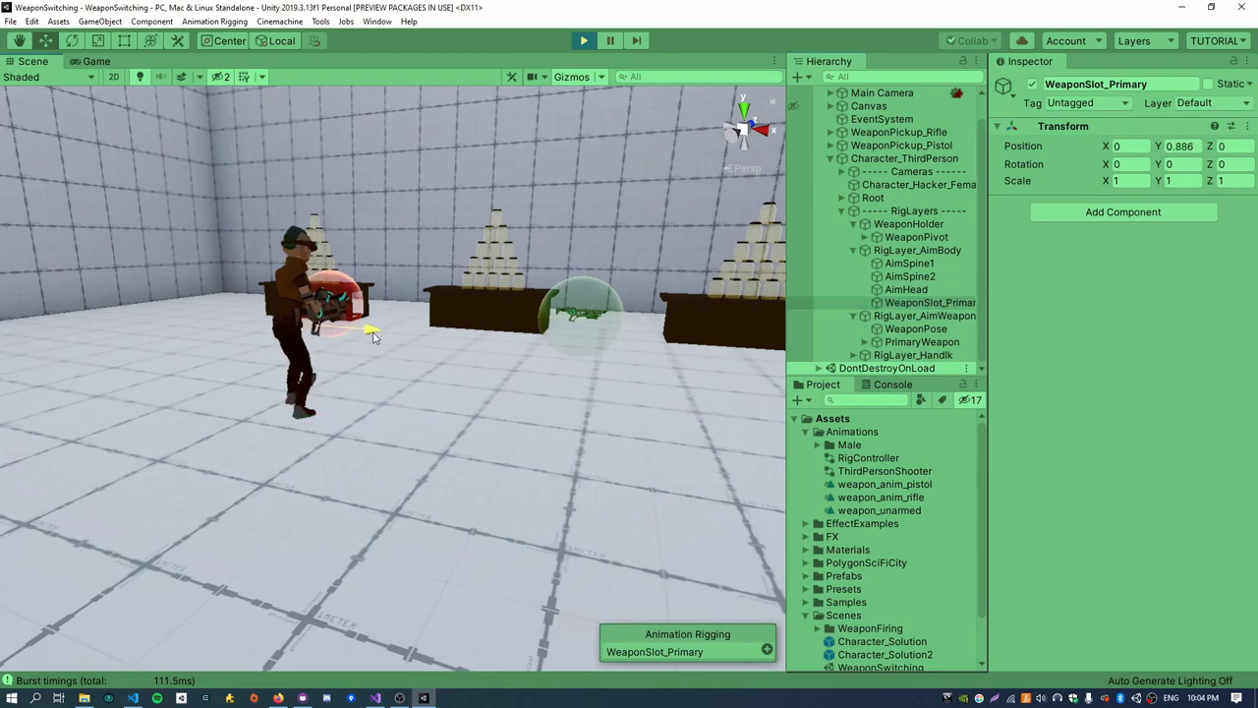
pyautogui.moveTo(373, 333); pyautogui.dragTo(401, 324)
pyautogui.moveTo(340, 257); pyautogui.dragTo(340, 264)
pyautogui.moveTo(424, 385); pyautogui.dragTo(520, 371, button='right')
pyautogui.press('w')
pyautogui.press('a')
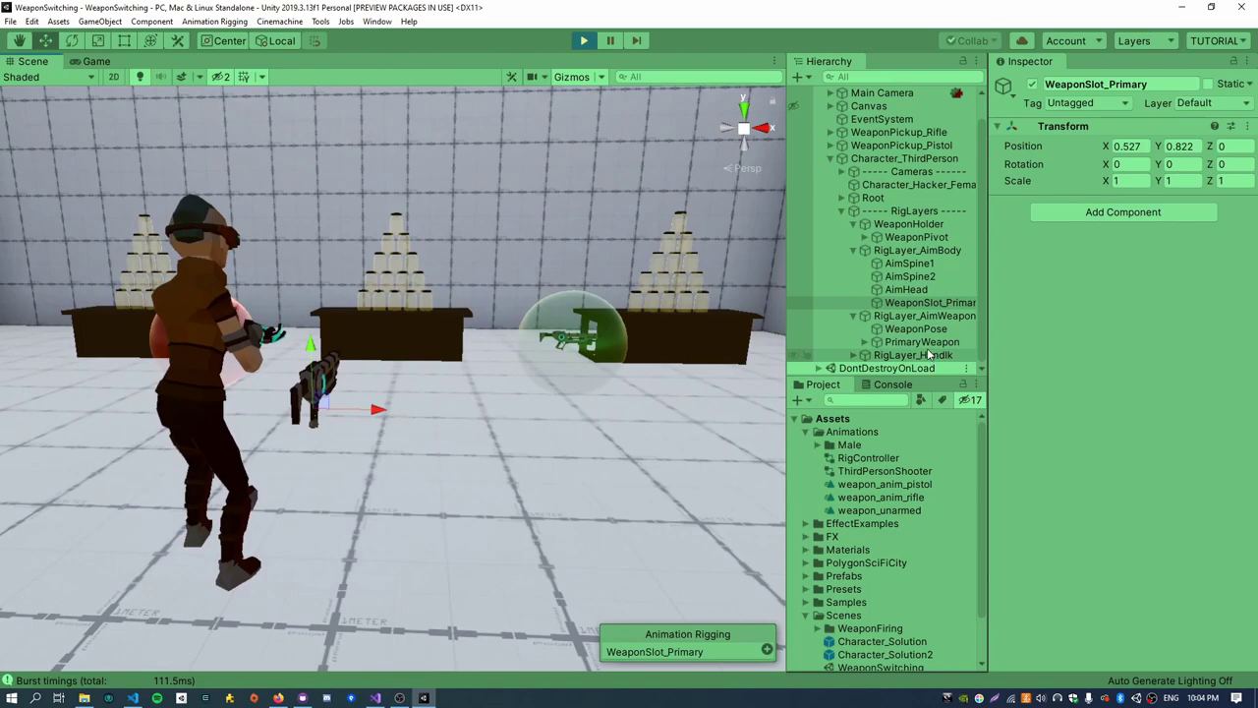
# - Set the WeaponPivot source weight to 1 and WeaponSlot_Primary to 0 in PrimaryWeapon's constraint, and return to the Game view
pyautogui.click(924, 342)
pyautogui.write('1')
pyautogui.press('Tab')
pyautogui.write('0')
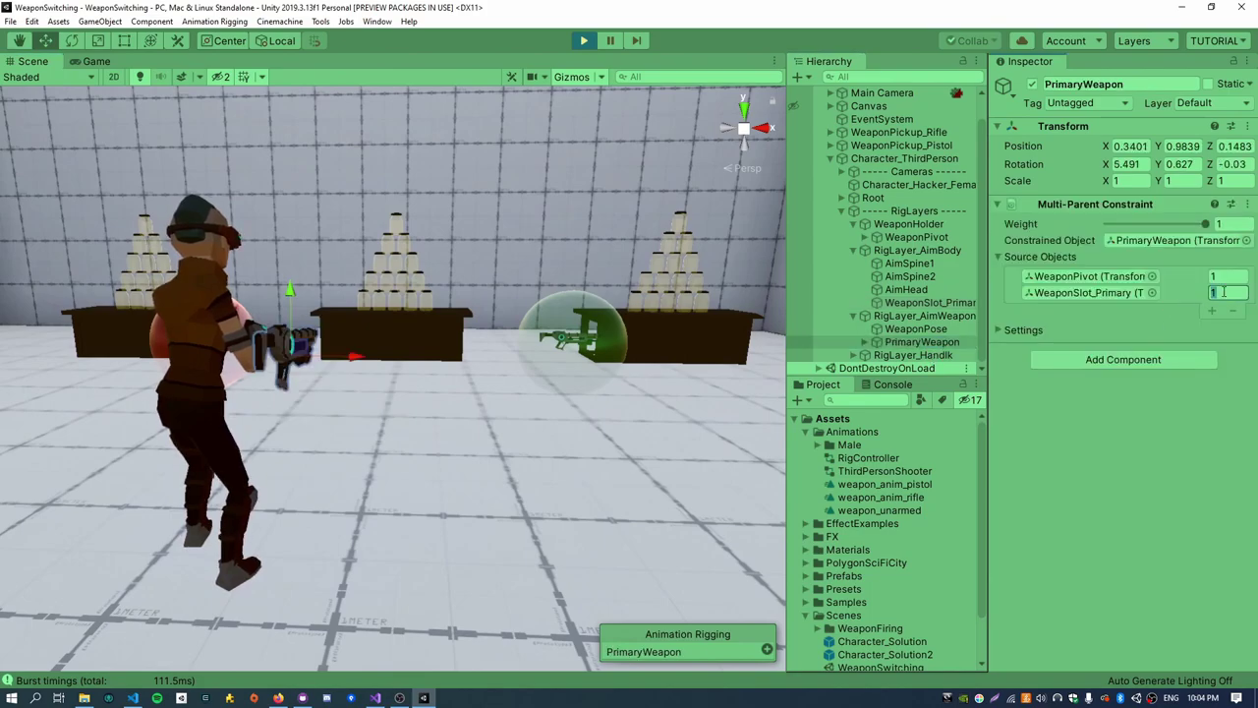
pyautogui.click(102, 58)
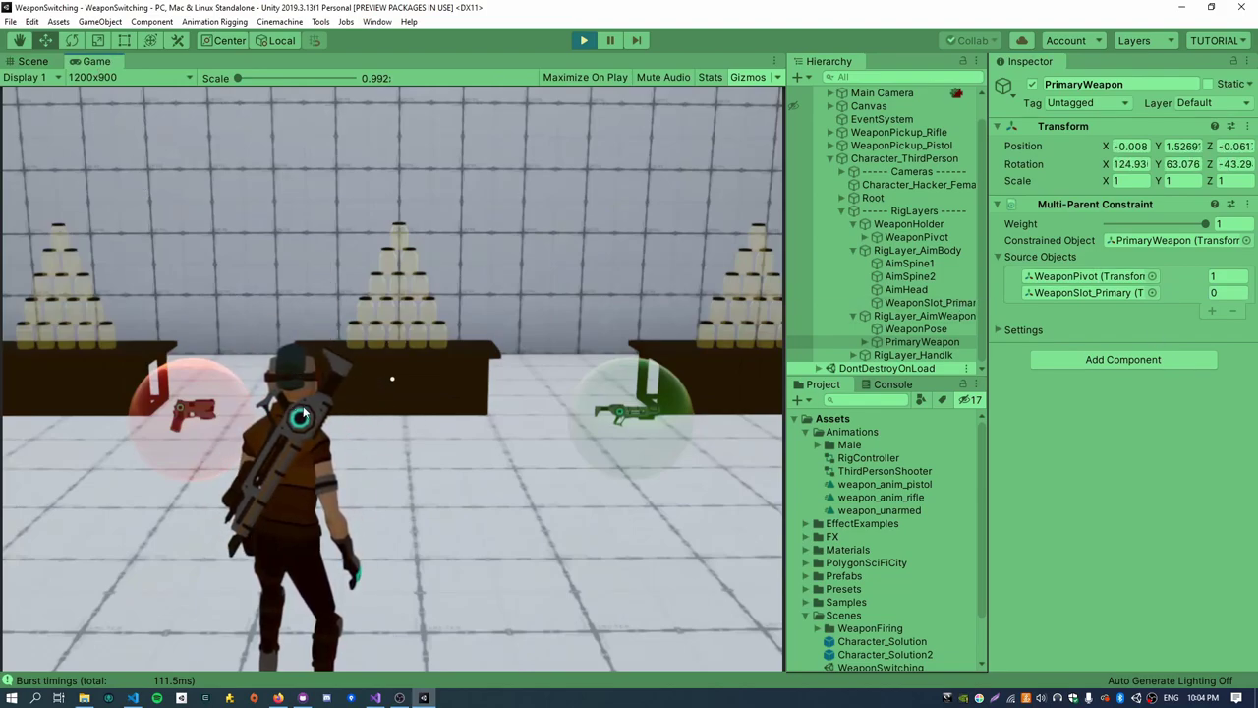
# - Align WeaponSlot_Primary's transform to WeaponPivot with Align Transform while the rifle is holstered on the character's back
pyautogui.click(923, 303)
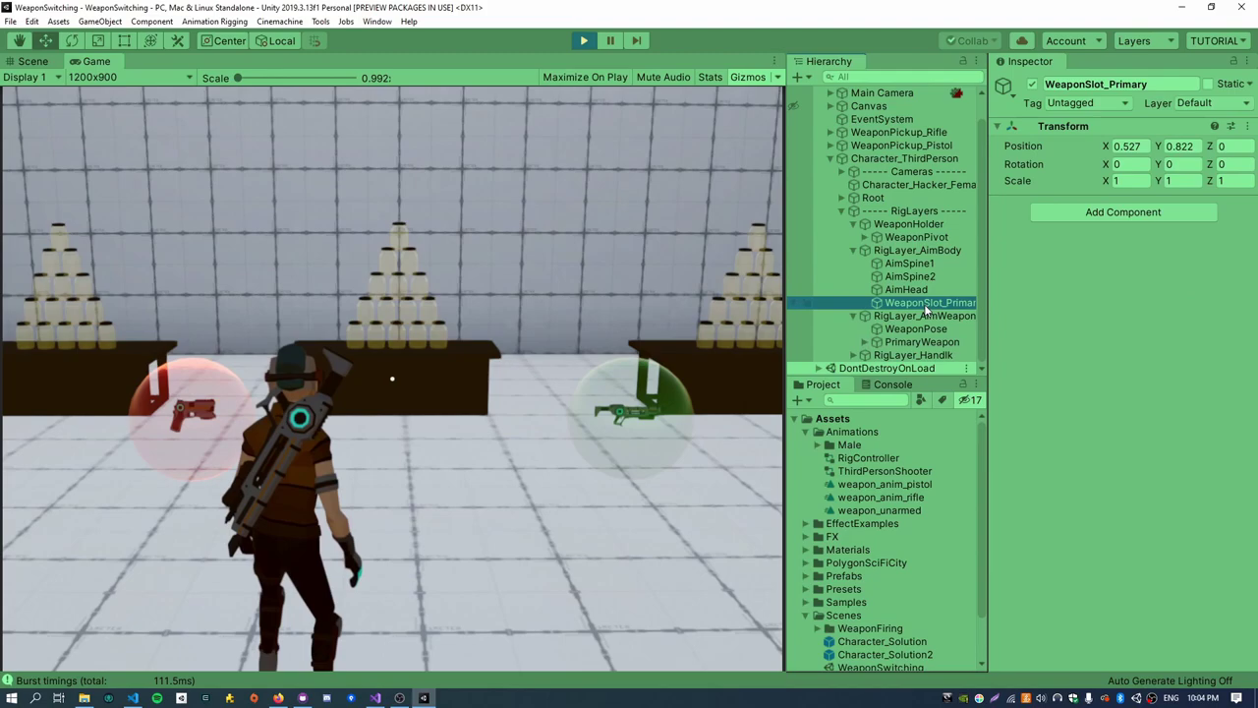
pyautogui.keyDown('ctrl'); pyautogui.click(914, 237); pyautogui.keyUp('ctrl')
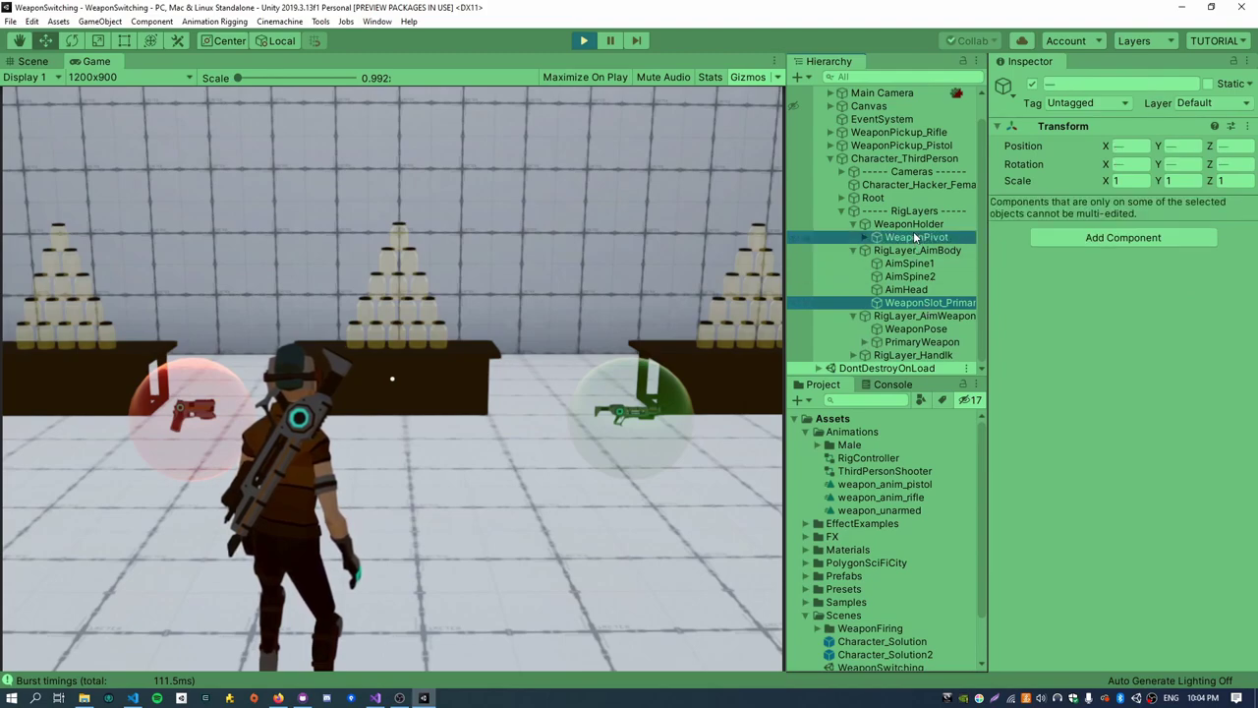
pyautogui.click(209, 21)
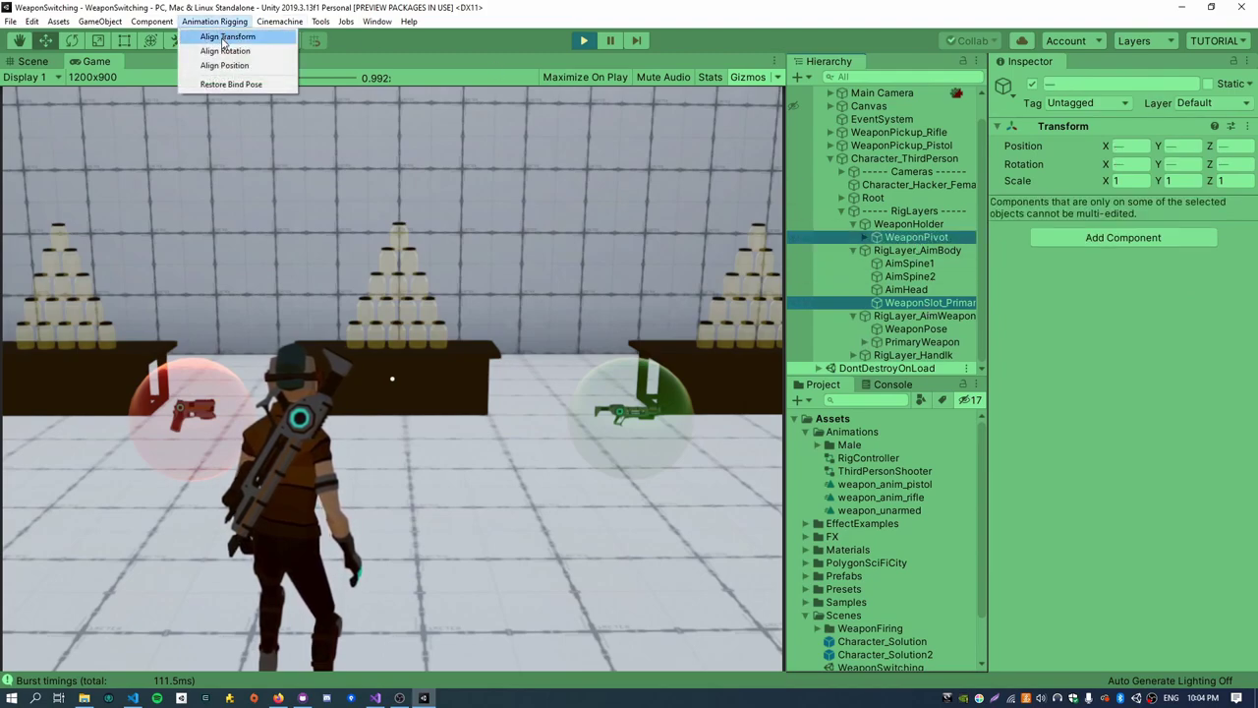
pyautogui.click(225, 37)
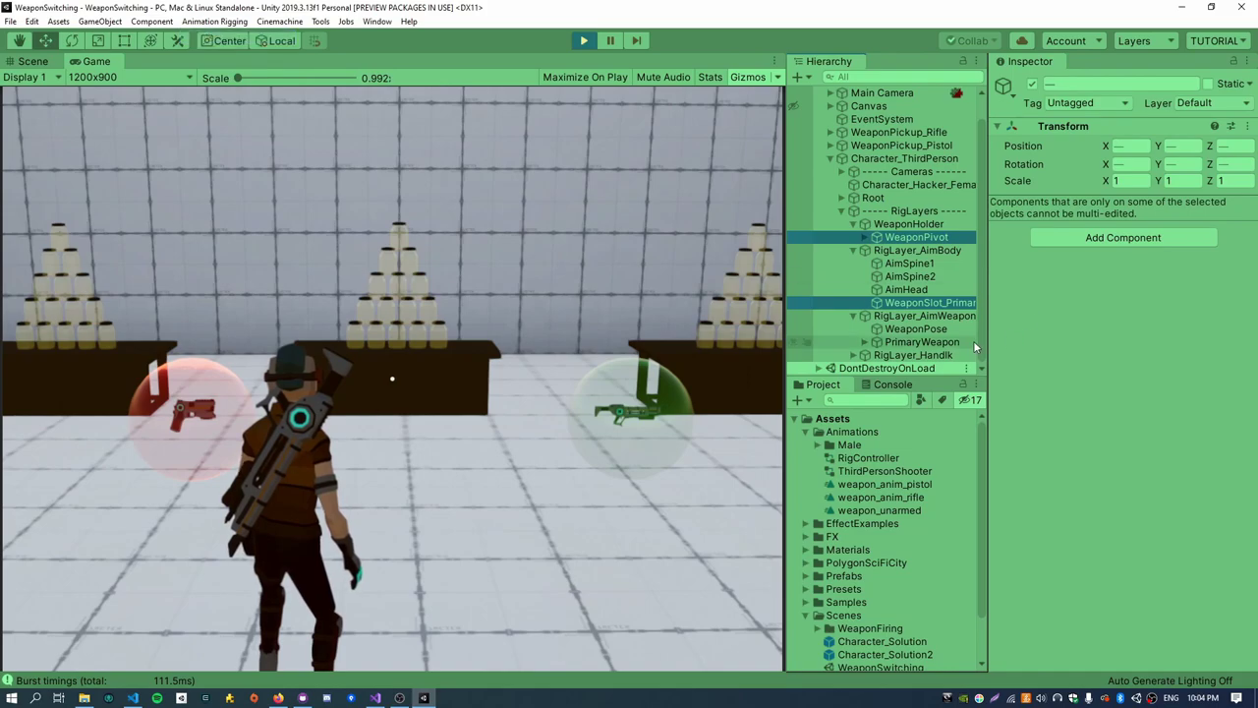
# - Set the WeaponPivot source weight to 0 and WeaponSlot_Primary to 1 in PrimaryWeapon's Multi-Parent Constraint to check the aligned holster pose
pyautogui.click(910, 344)
pyautogui.click(1225, 293)
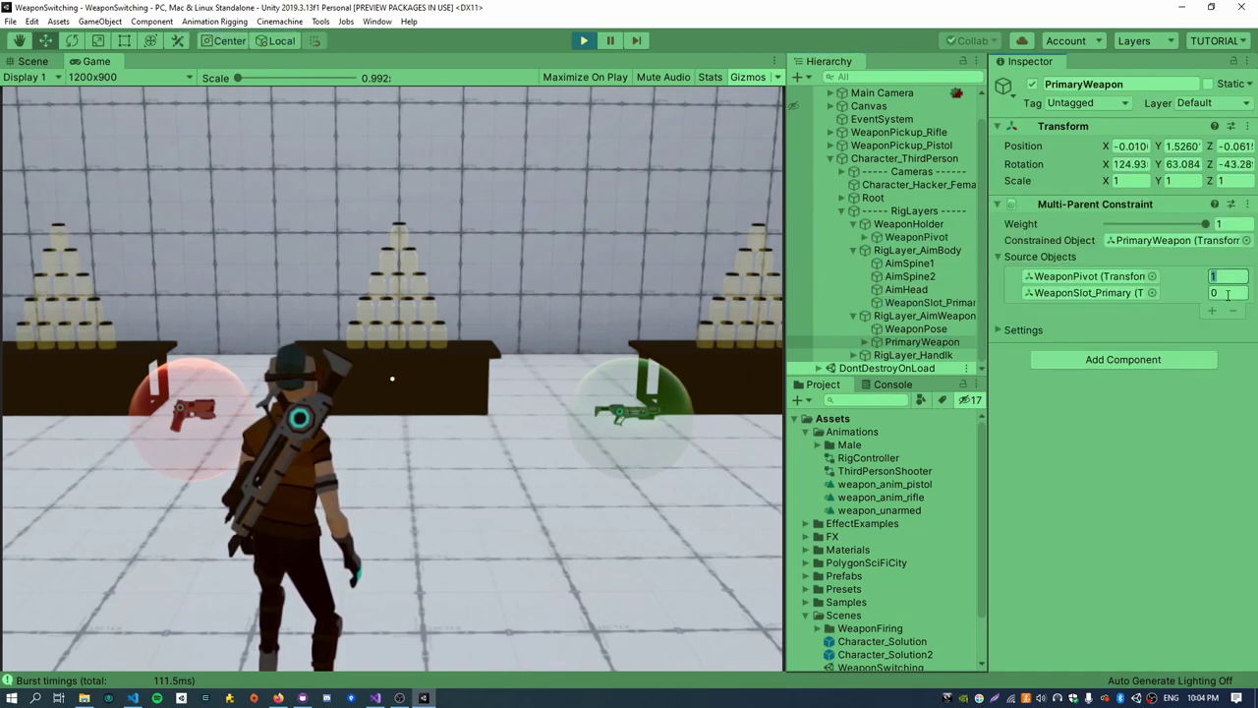
pyautogui.write('1')
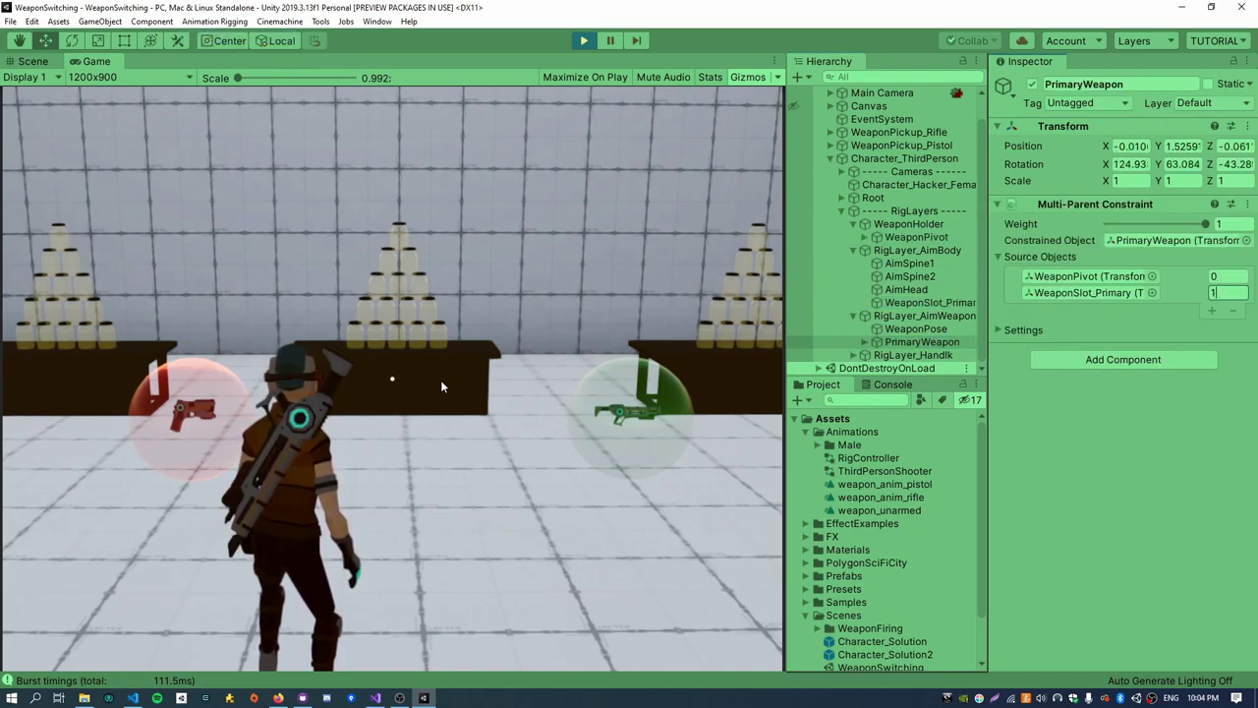
# - Copy WeaponSlot_Primary's Transform component, exit Play mode, and paste the component values back onto the same object
pyautogui.click(924, 303)
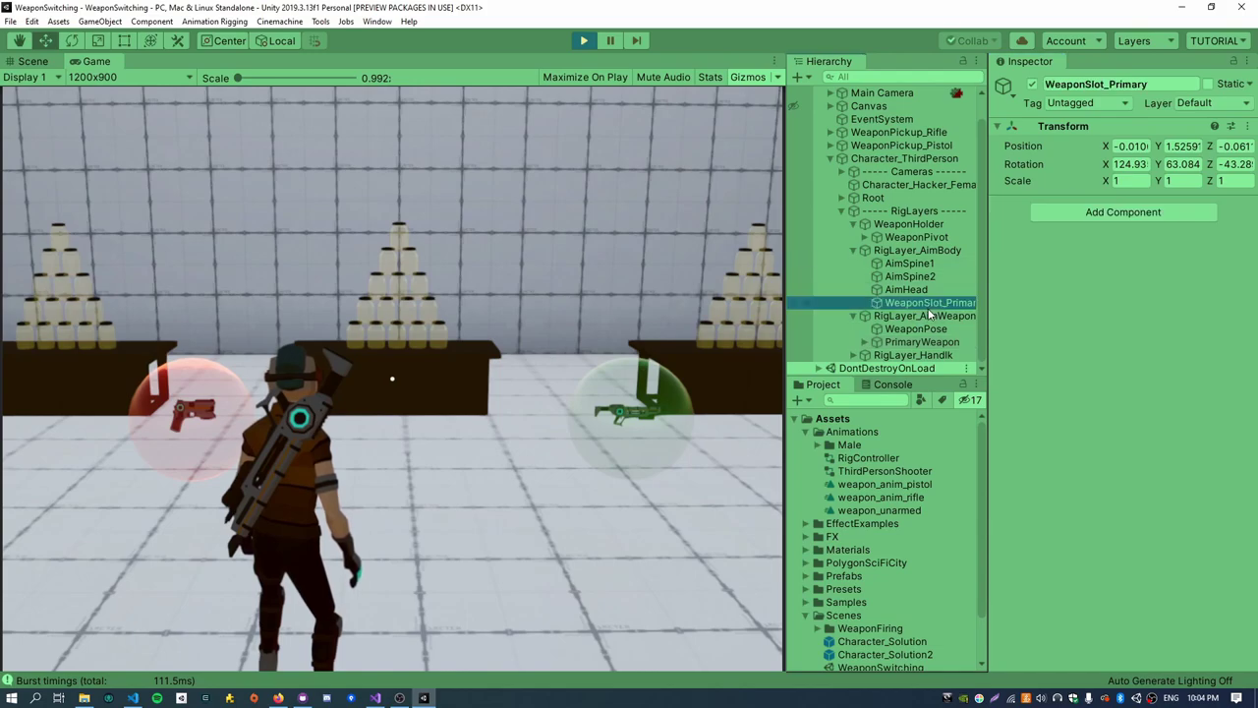
pyautogui.click(1244, 127)
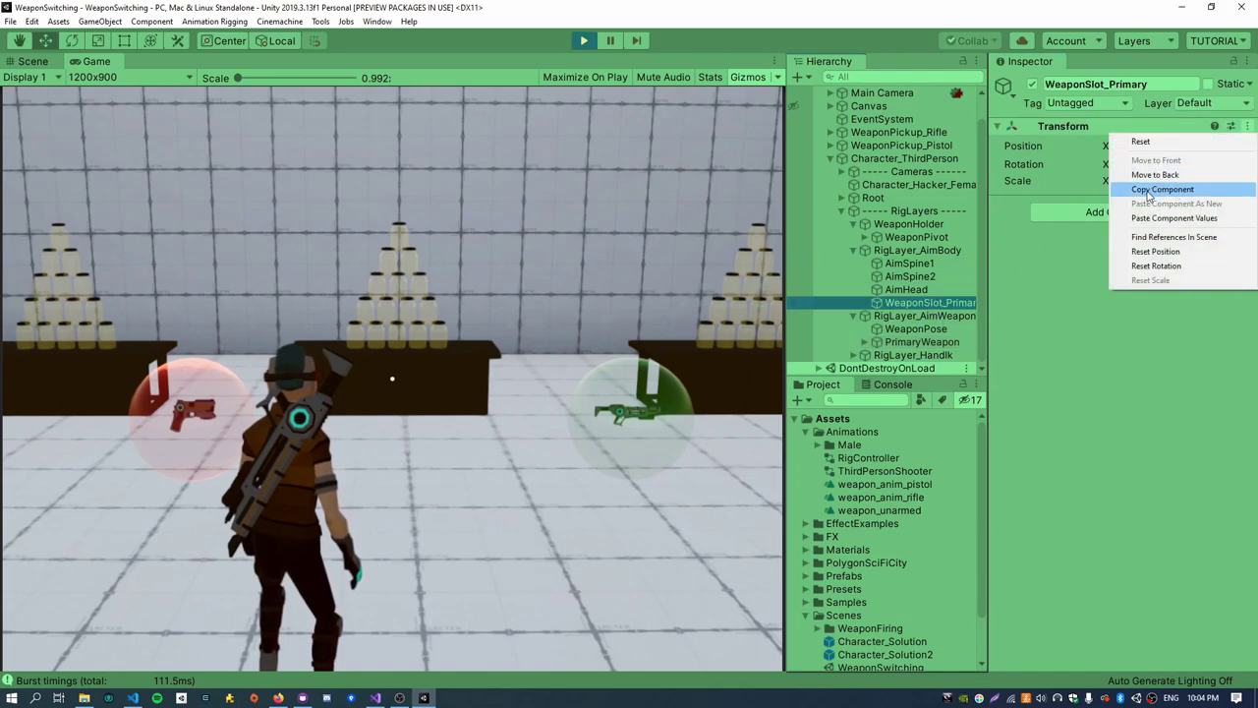
pyautogui.click(1147, 194)
pyautogui.click(585, 41)
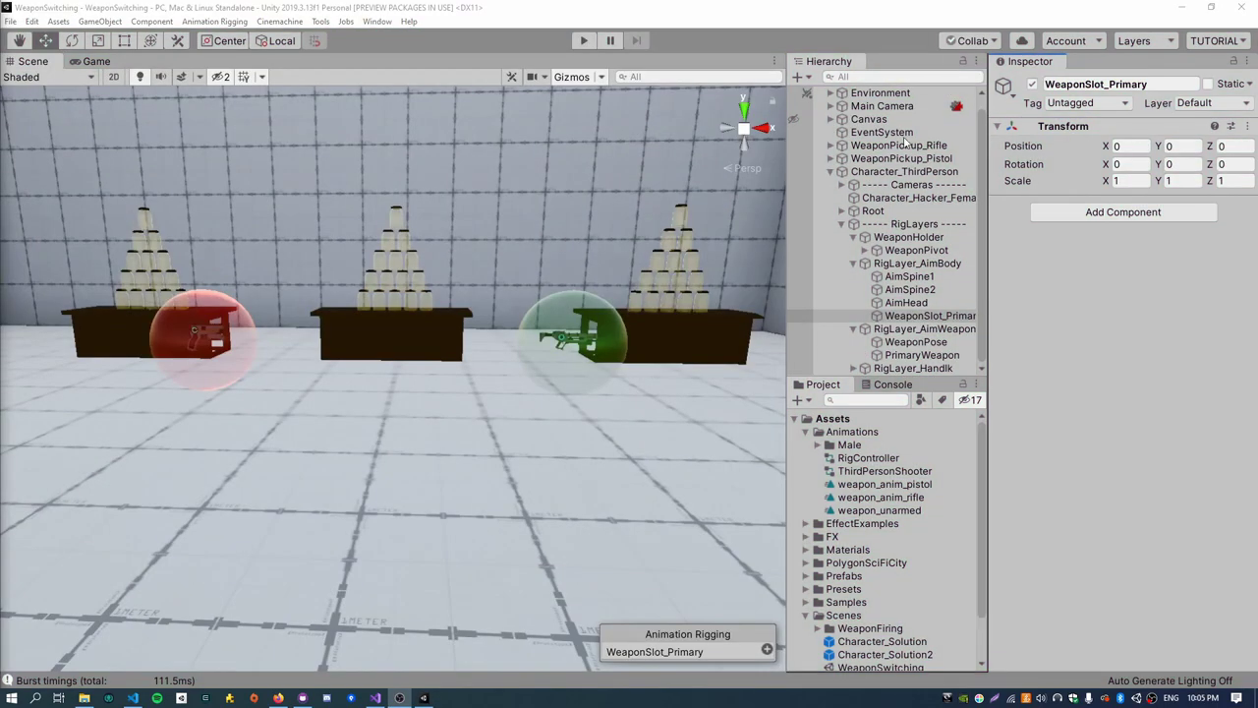
pyautogui.click(1246, 126)
pyautogui.click(1200, 220)
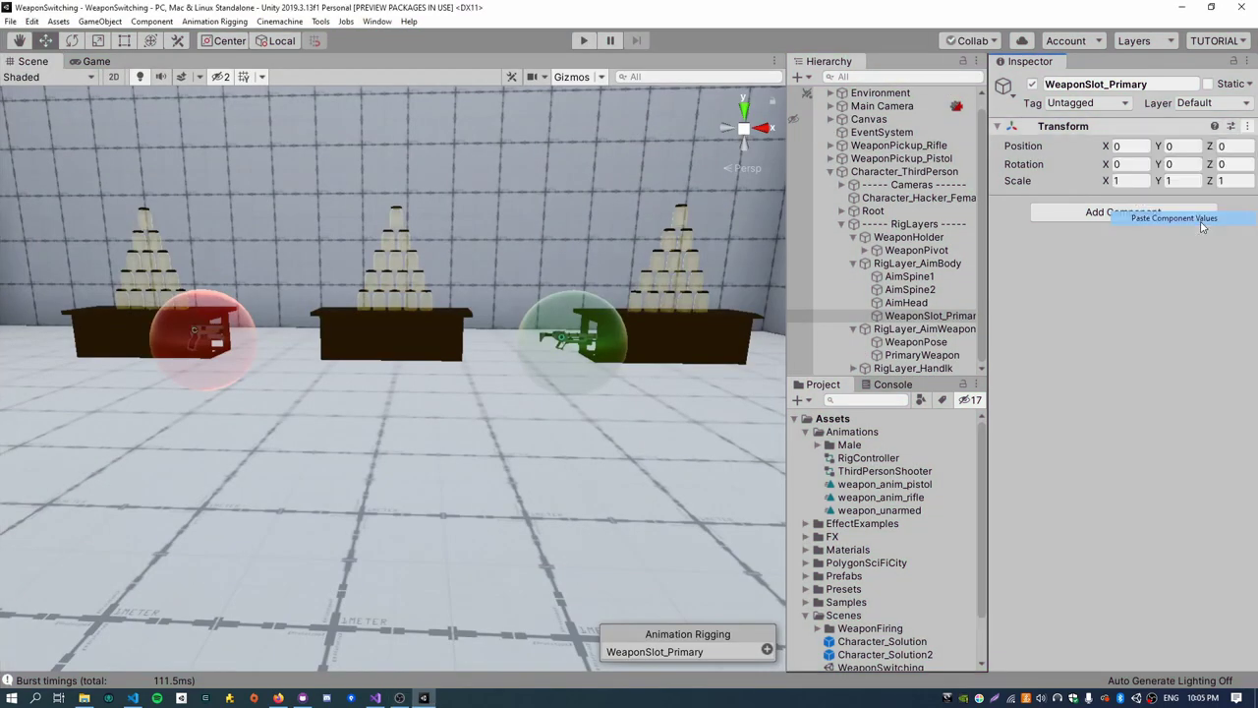
# - Enter Play mode, walk the character into the rifle pickup to collect it, and holster the rifle
pyautogui.click(583, 41)
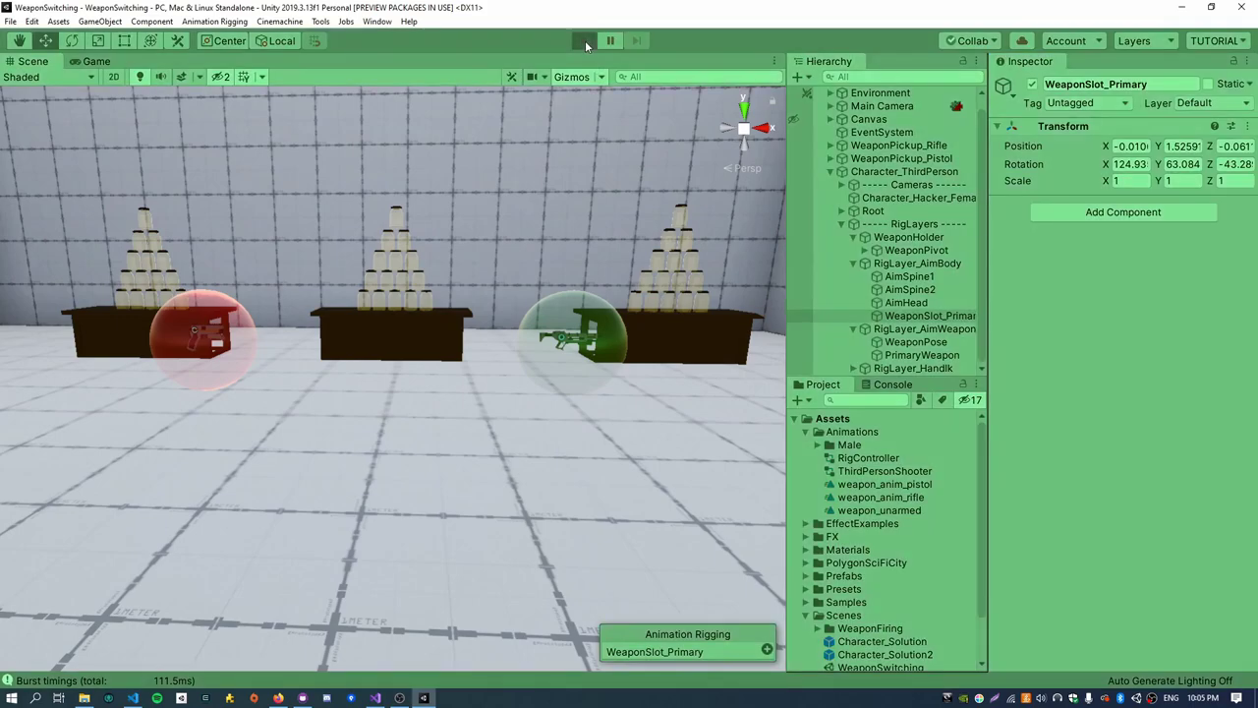
pyautogui.press('w')
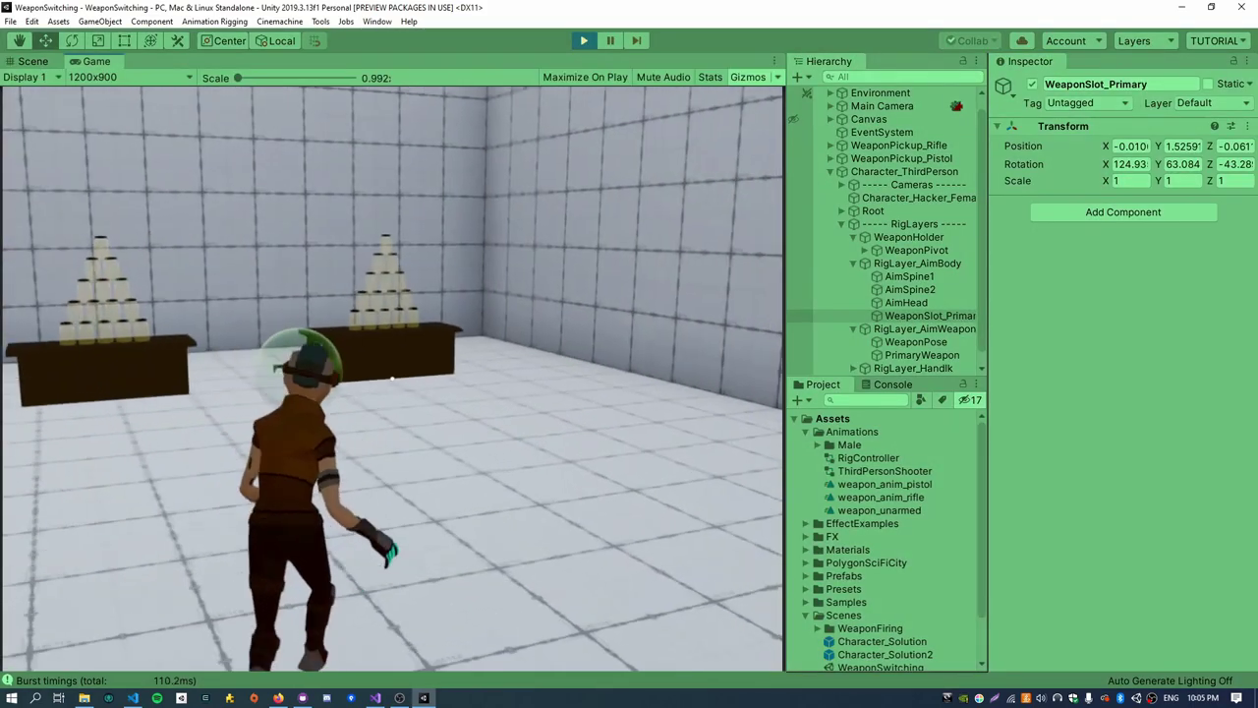
pyautogui.press('s')
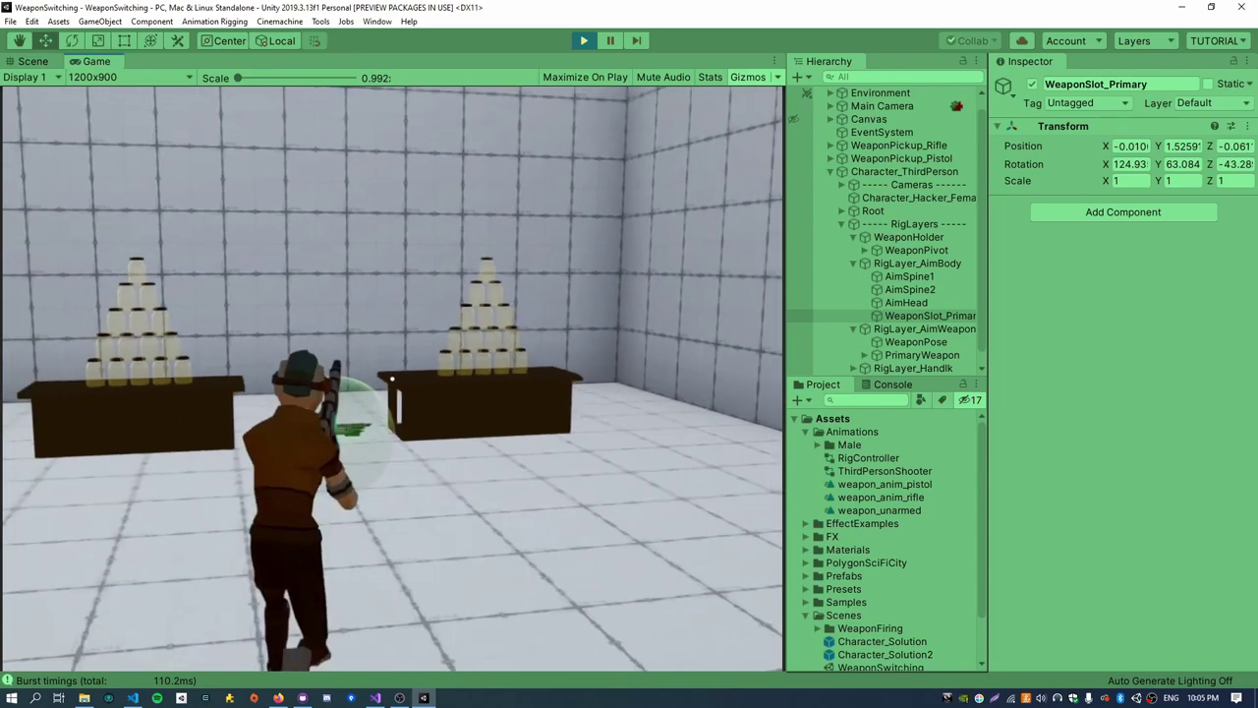
pyautogui.press('x')
# - During play, set PrimaryWeapon's constraint source weights to 0 for WeaponPivot and 1 for WeaponSlot_Primary
pyautogui.click(920, 355)
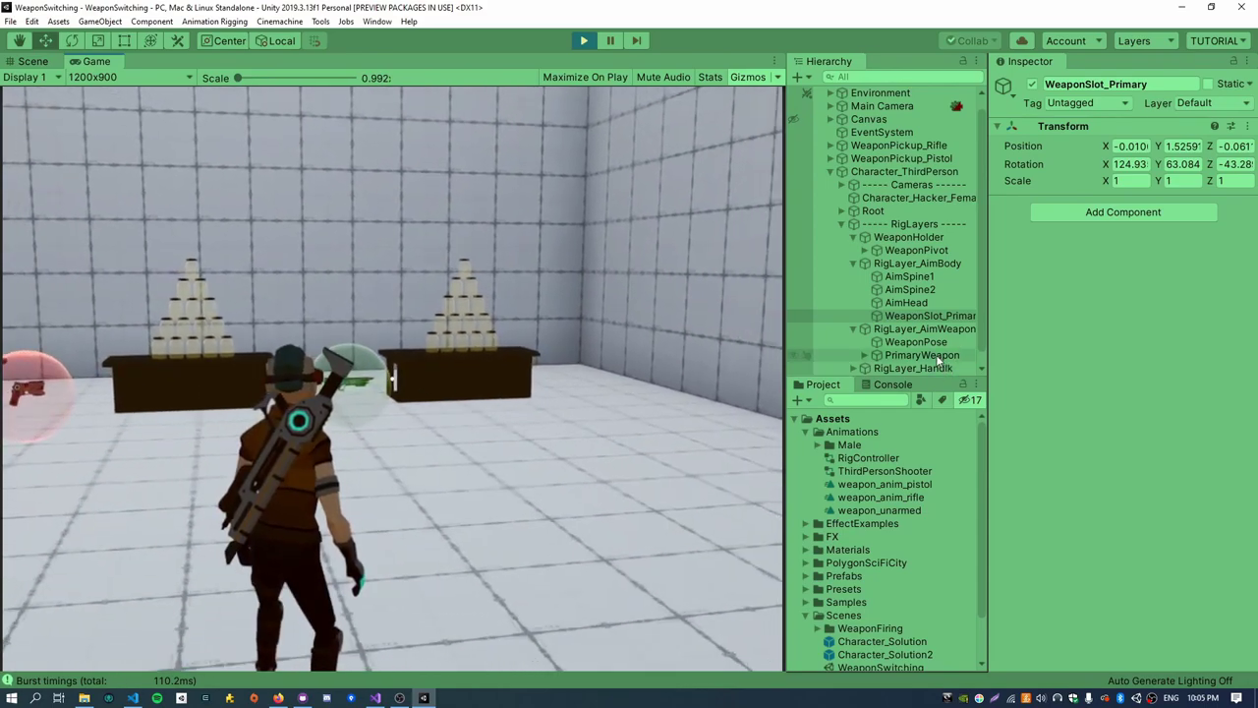
pyautogui.click(1227, 276)
pyautogui.write('0')
pyautogui.click(1229, 293)
pyautogui.write('1')
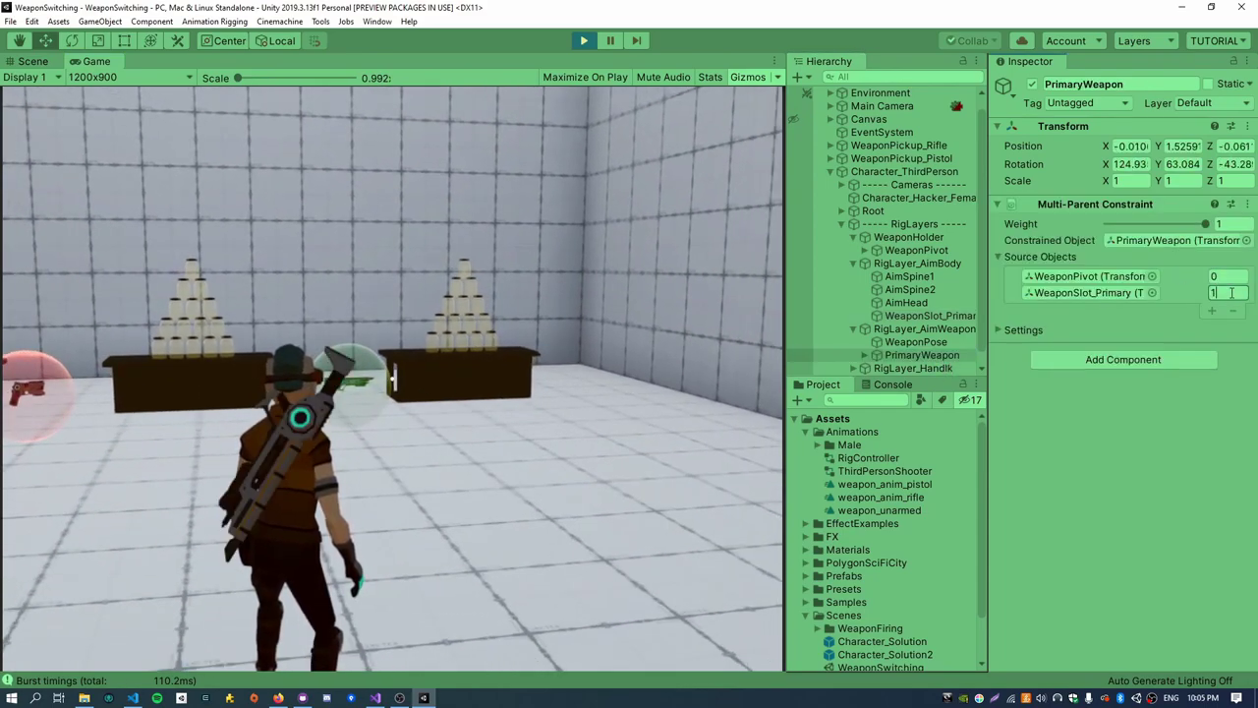